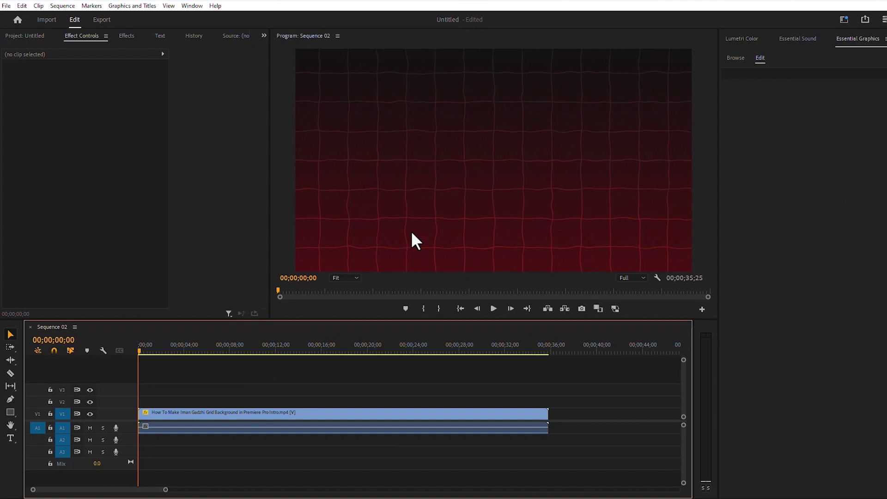
Preview the red grid background and return the playhead to the sequence start.
click(493, 309)
click(493, 309)
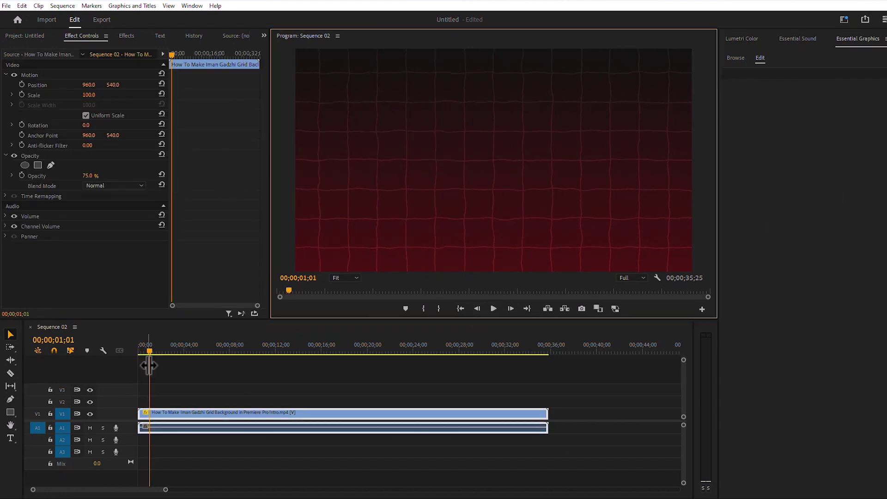
drag(146, 351, 124, 350)
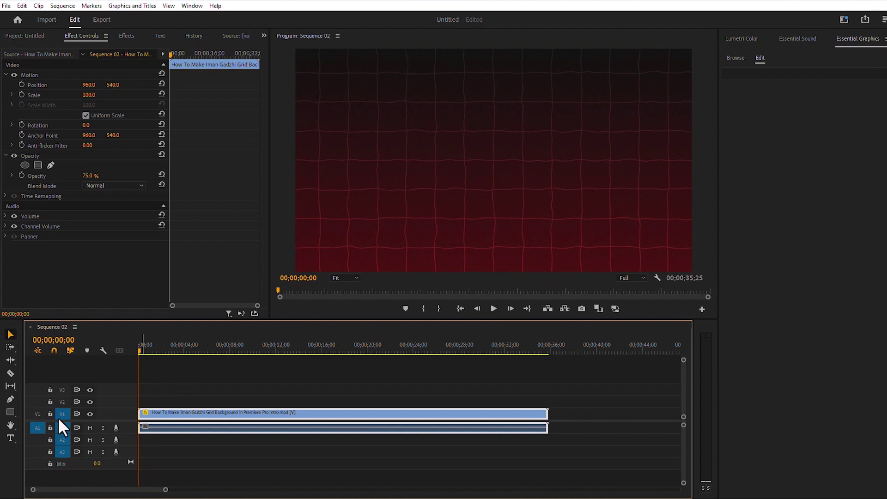
click(10, 438)
Type a white 'Animation' title, scale it to 207, and centre it horizontally and vertically.
click(418, 149)
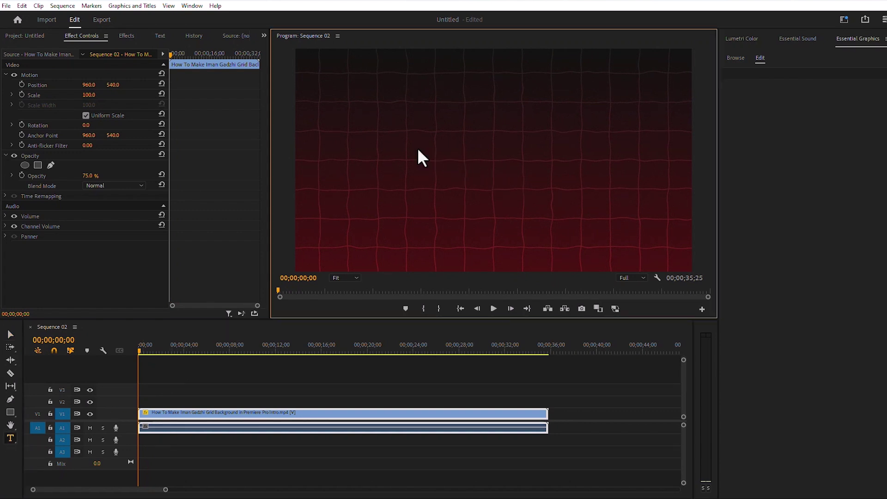
text(Animation)
double_click(445, 141)
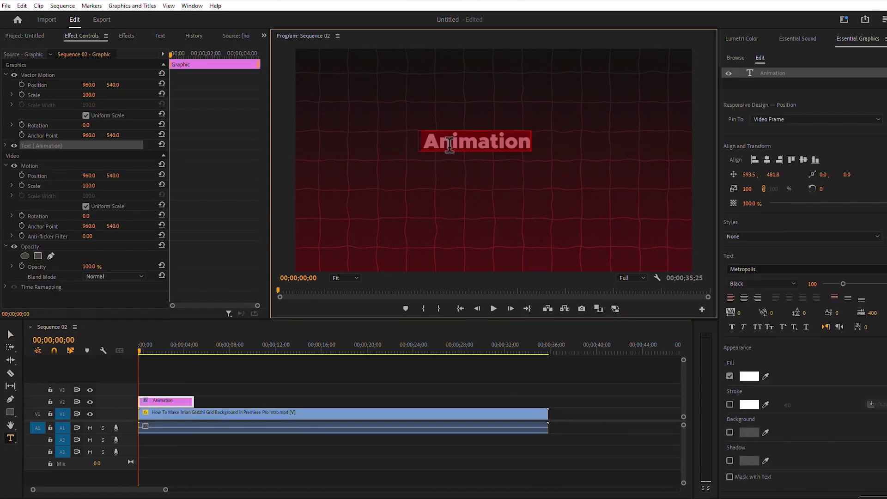
mouse_move(747, 188)
mouse_down()
mouse_move(783, 189)
mouse_move(750, 190)
mouse_up()
click(767, 159)
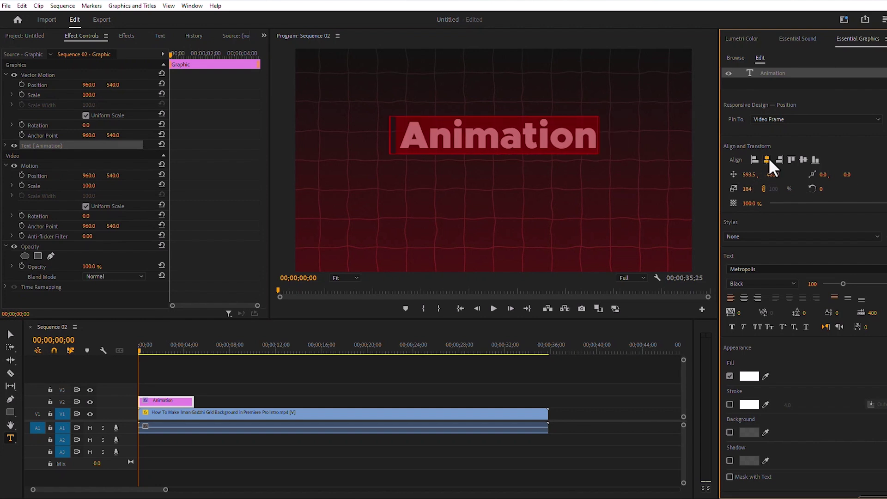
click(804, 159)
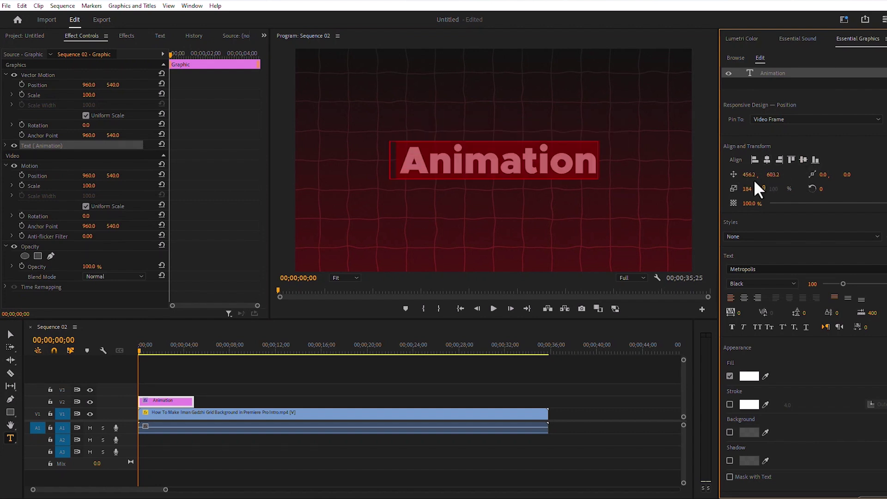
drag(750, 192, 757, 178)
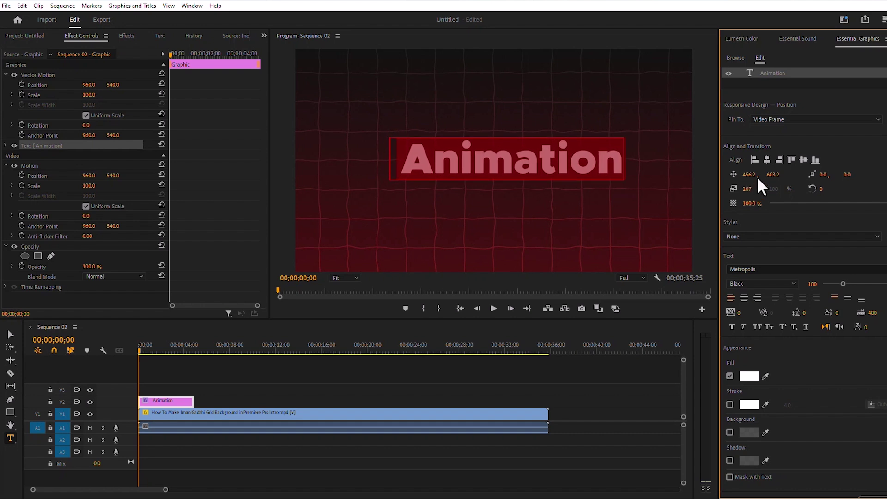
click(767, 159)
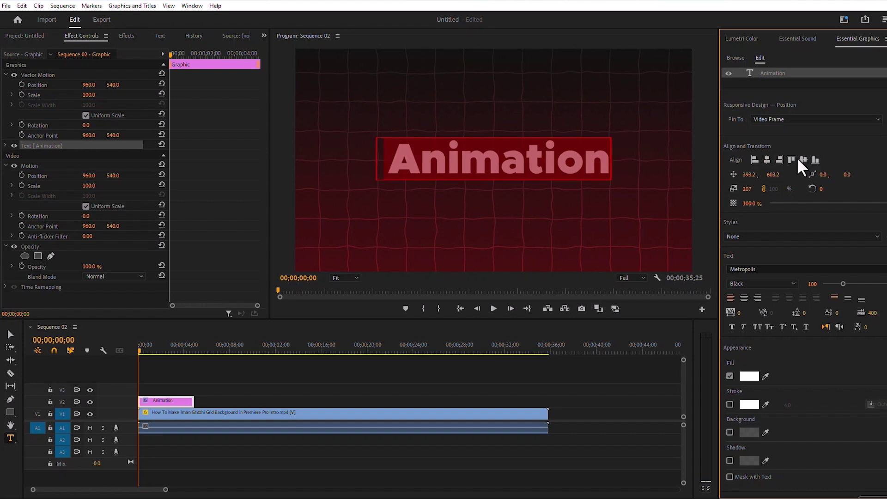
click(803, 158)
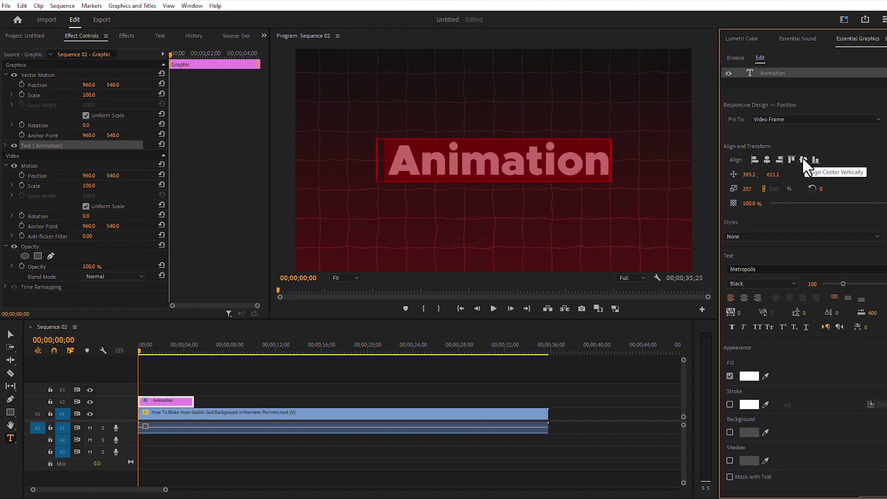
click(8, 333)
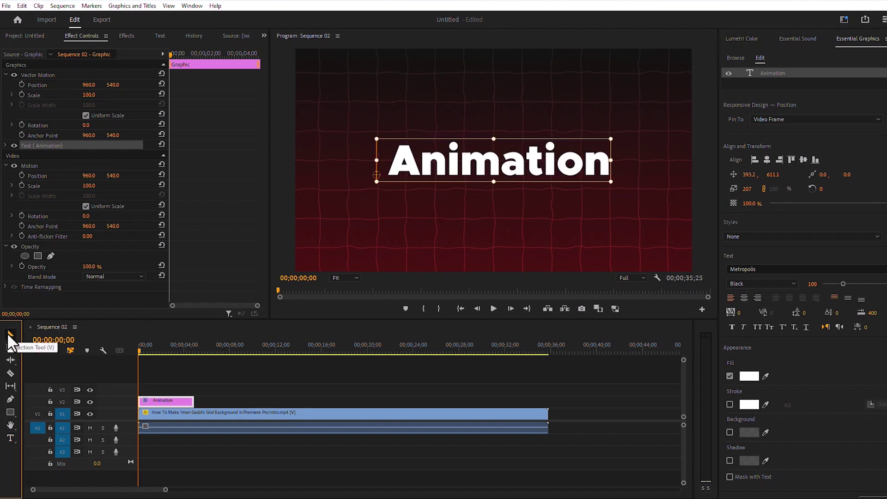
Split the V1 grid background clip with the Razor at about 8 seconds.
click(199, 372)
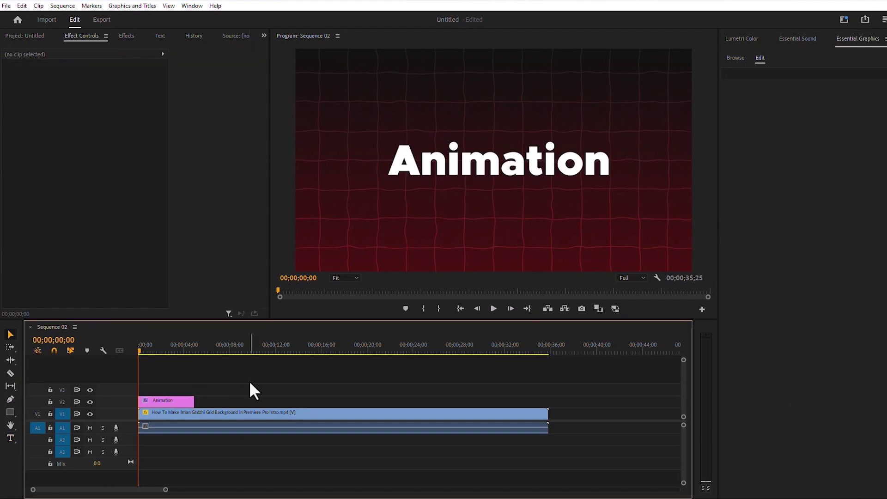
drag(166, 491, 127, 491)
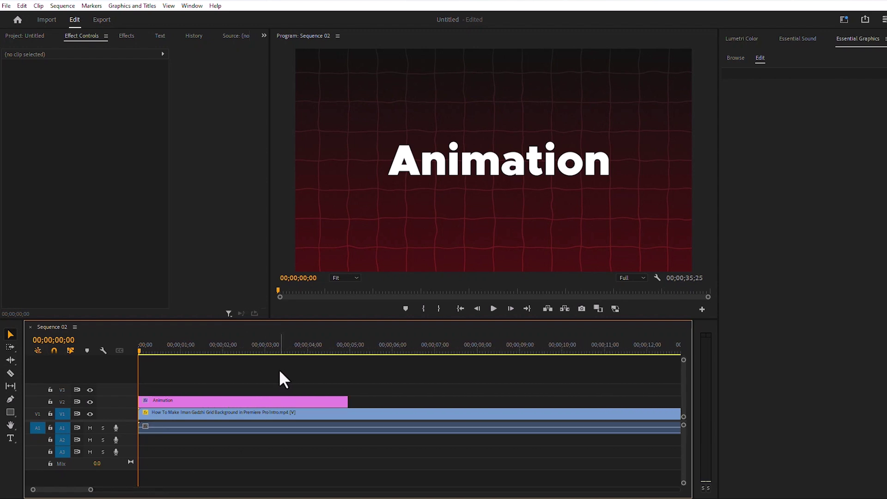
click(10, 373)
click(483, 414)
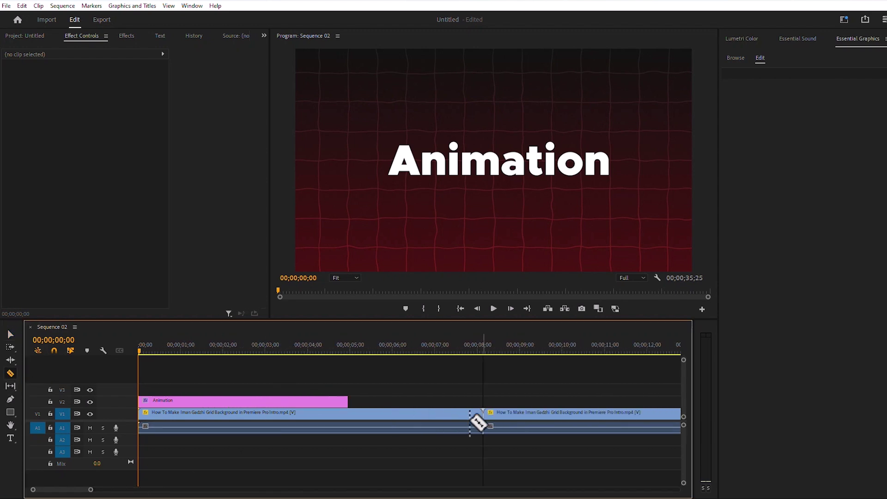
Delete the background's tail and extend the Animation title to end at 00;00;08;04.
click(10, 335)
click(509, 414)
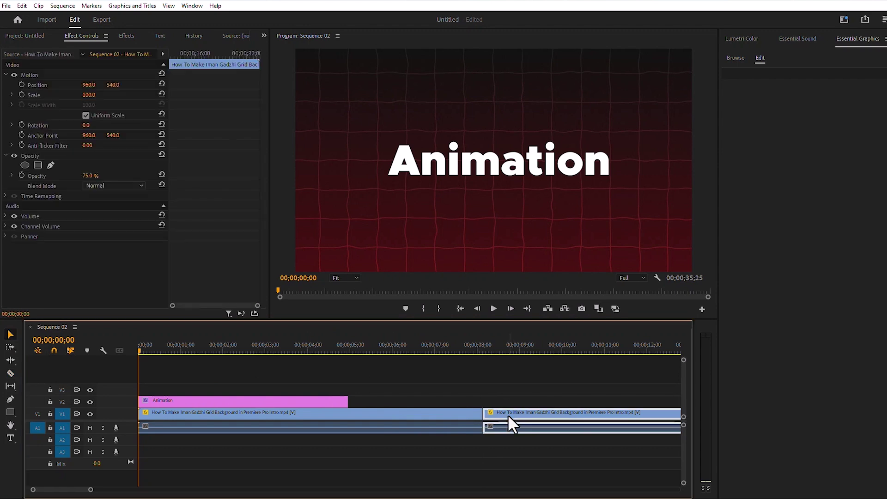
key(Delete)
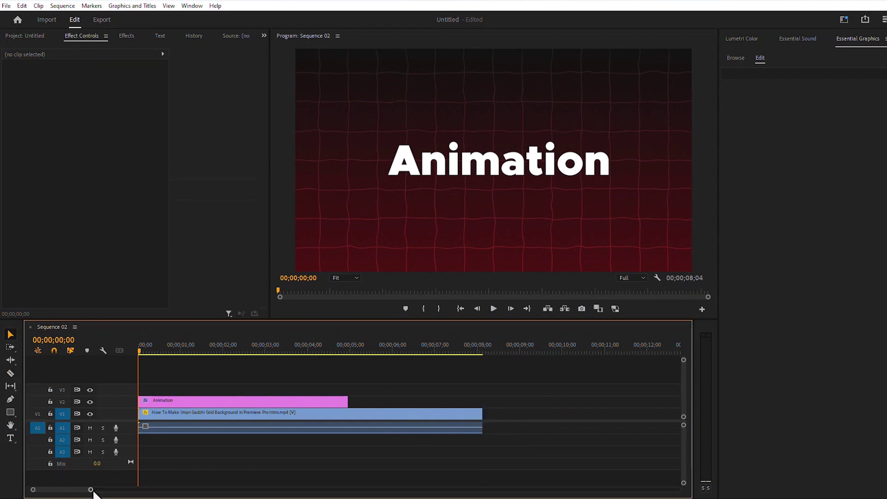
drag(91, 490, 83, 490)
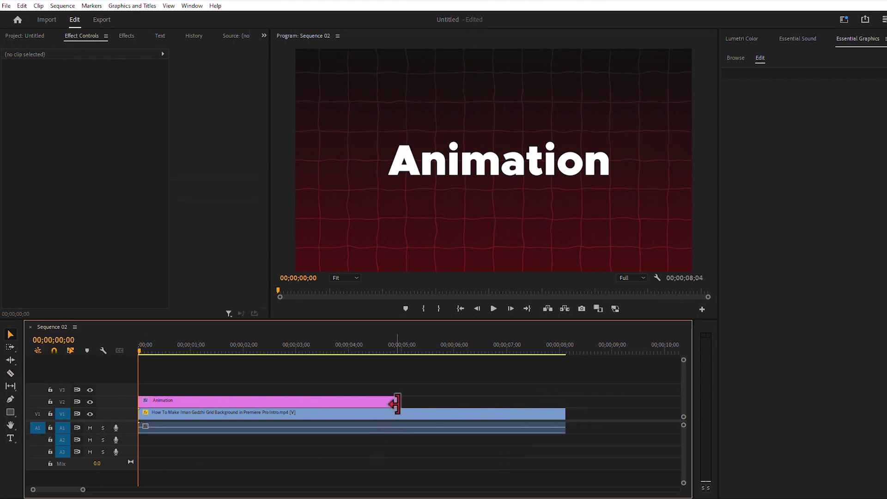
drag(398, 401, 560, 408)
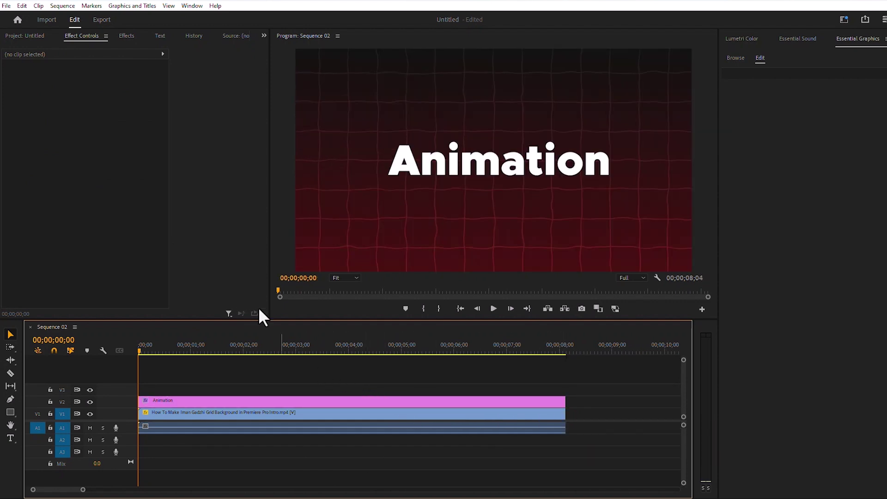
Search effects for 'transf' and apply Distort > Transform to the Animation title clip.
click(127, 36)
click(43, 48)
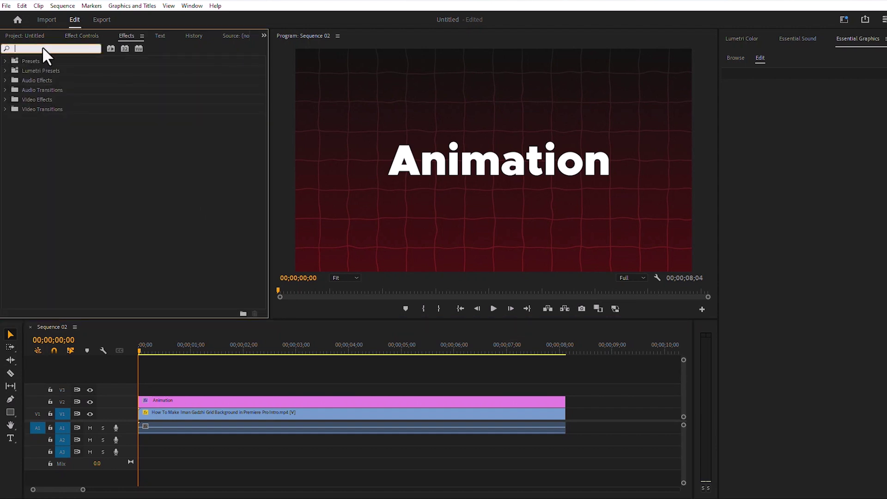
text(trans)
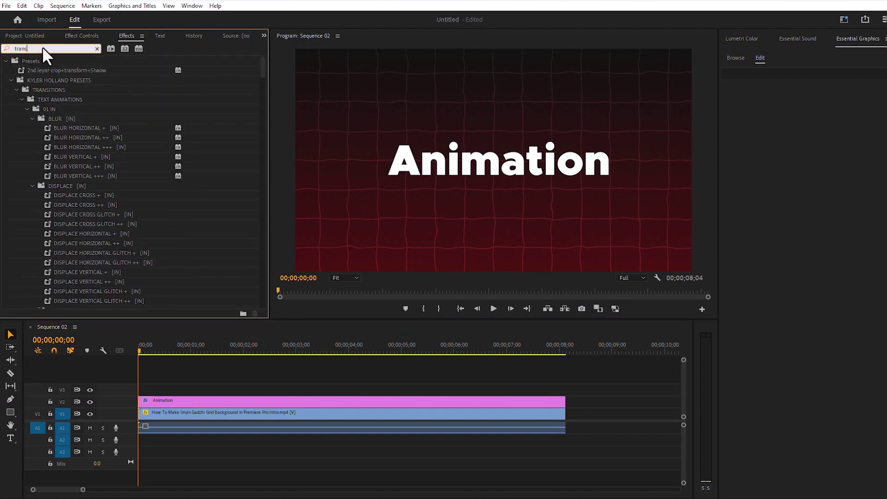
text(f)
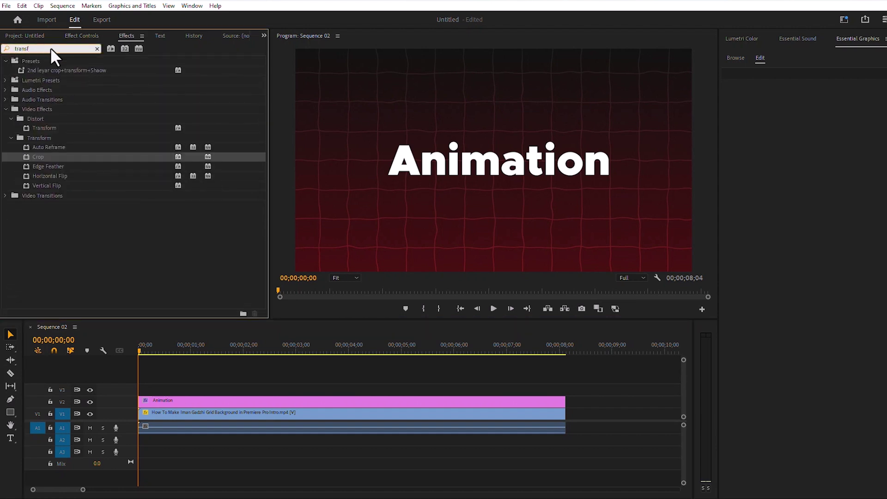
click(46, 128)
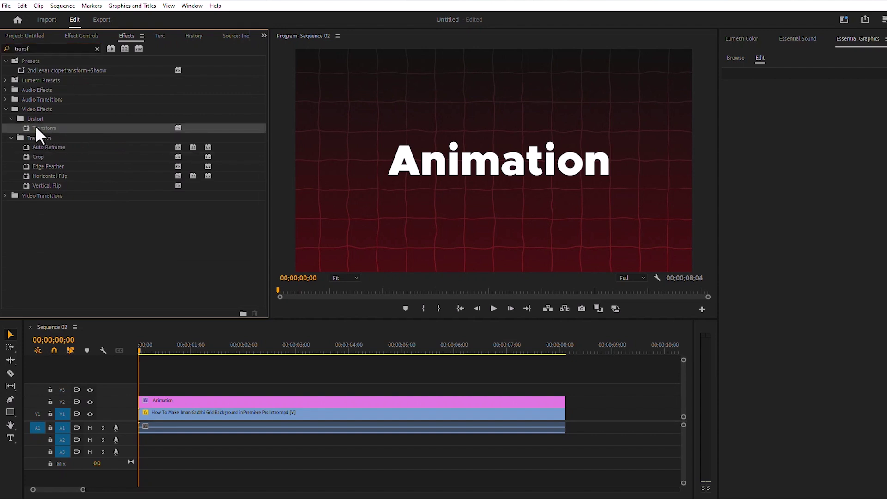
drag(36, 128, 208, 400)
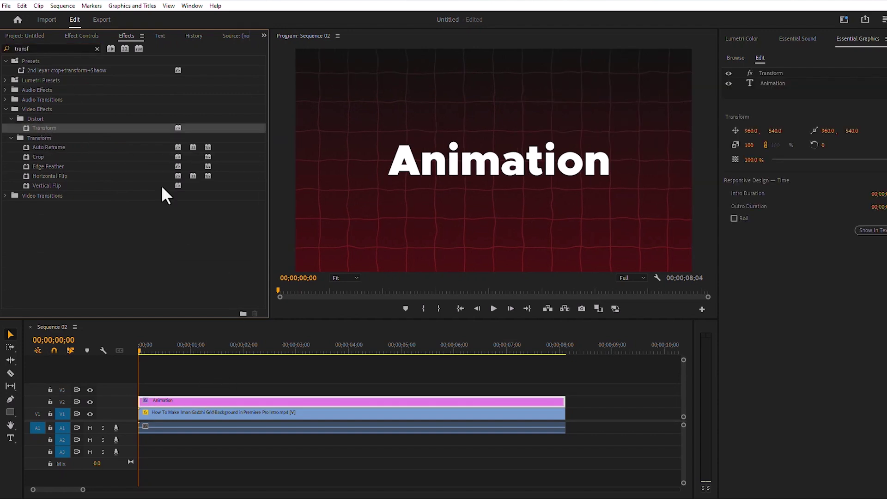
click(78, 36)
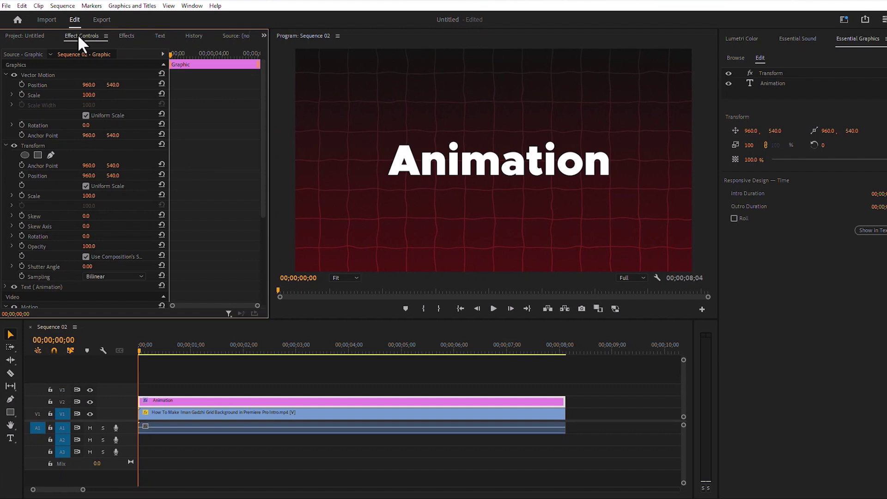
At the start, keyframe the Transform position lowered to Y 810 and opacity at 0.
scroll(82, 121, down, 3)
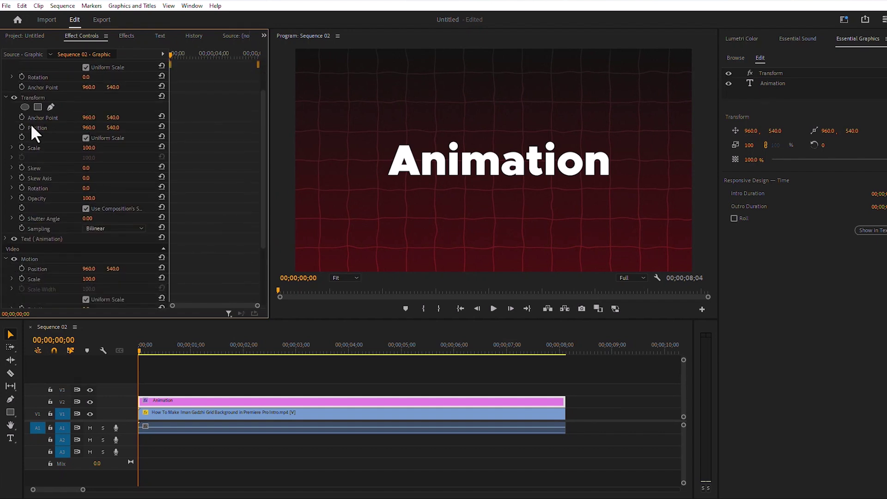
click(112, 127)
text(664)
key(Return)
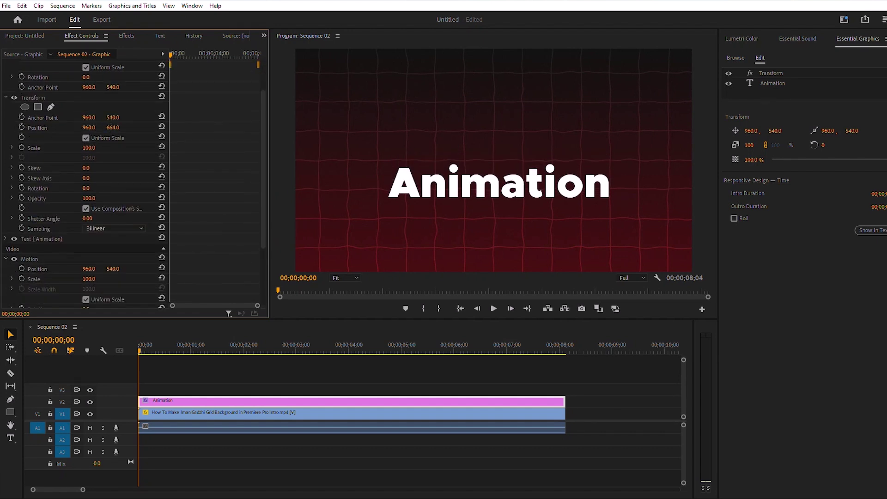
drag(113, 128, 180, 128)
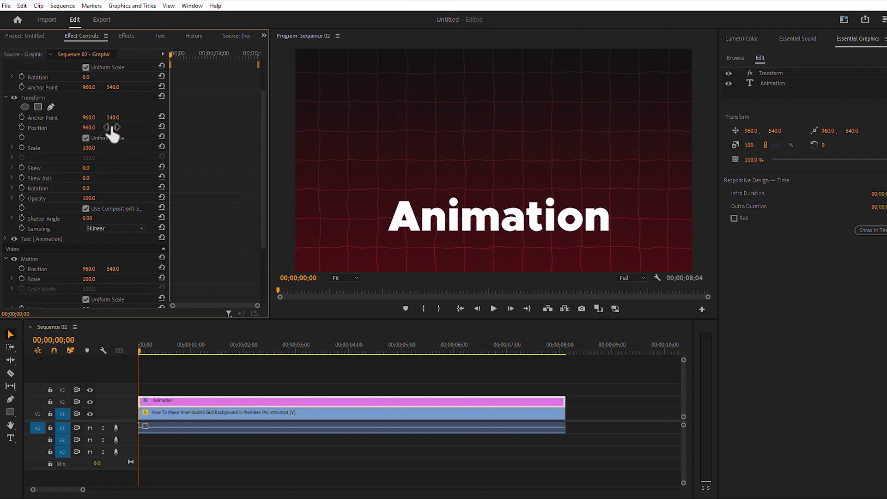
click(22, 127)
click(22, 197)
click(90, 198)
text(0)
key(Return)
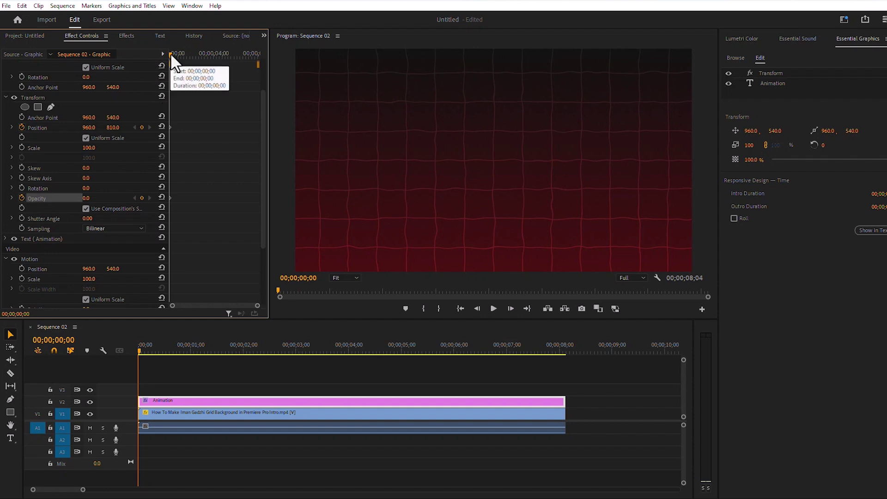
At one second, set opacity to 100, then play the animation from the start.
drag(171, 53, 183, 51)
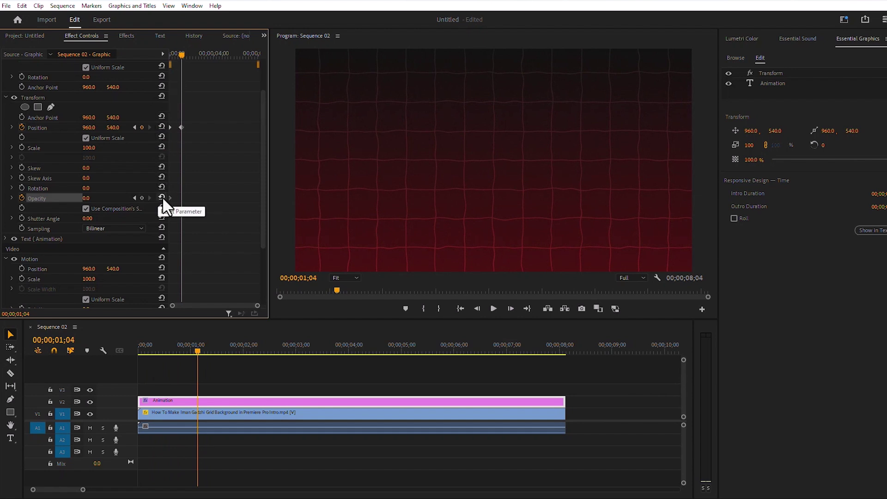
click(161, 197)
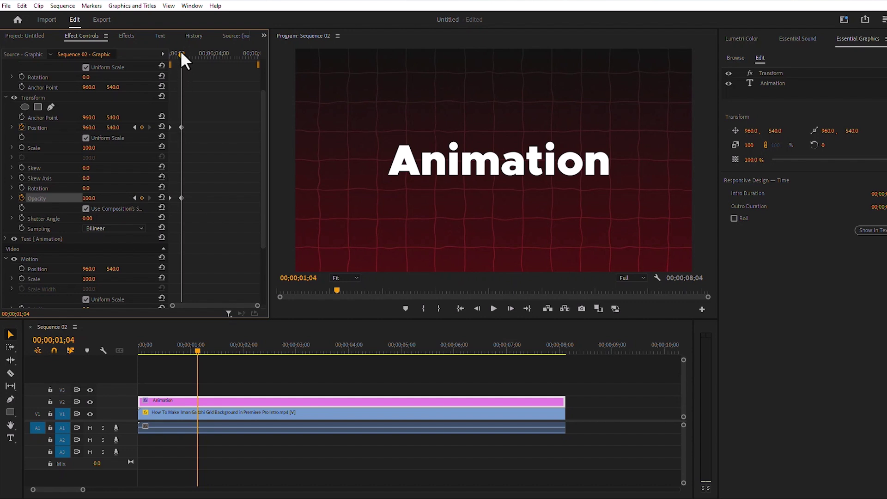
drag(180, 52, 157, 54)
key(space)
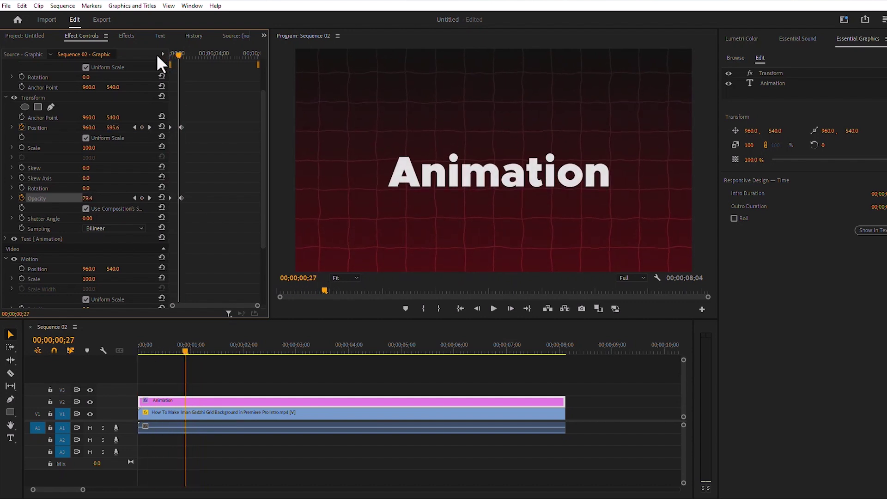
key(space)
Give the Position end keyframe Ease In and Ease Out temporal interpolation.
drag(177, 127, 169, 132)
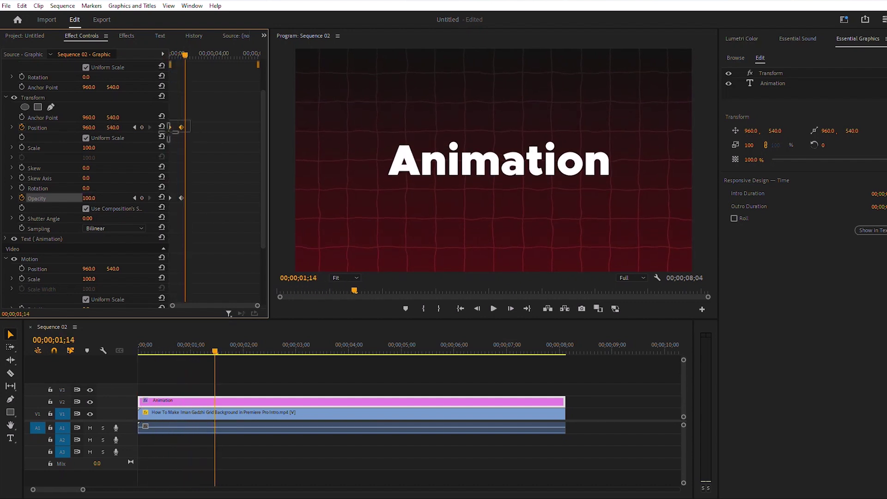
right_click(182, 128)
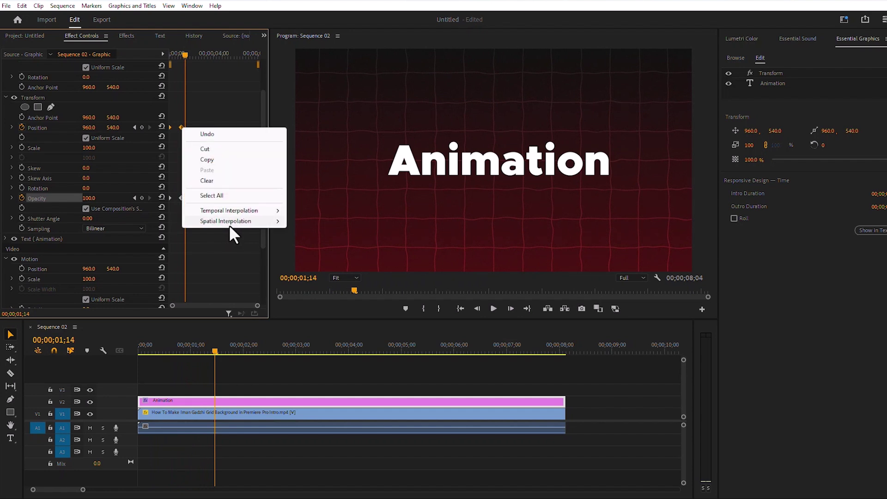
mouse_move(229, 222)
mouse_move(259, 211)
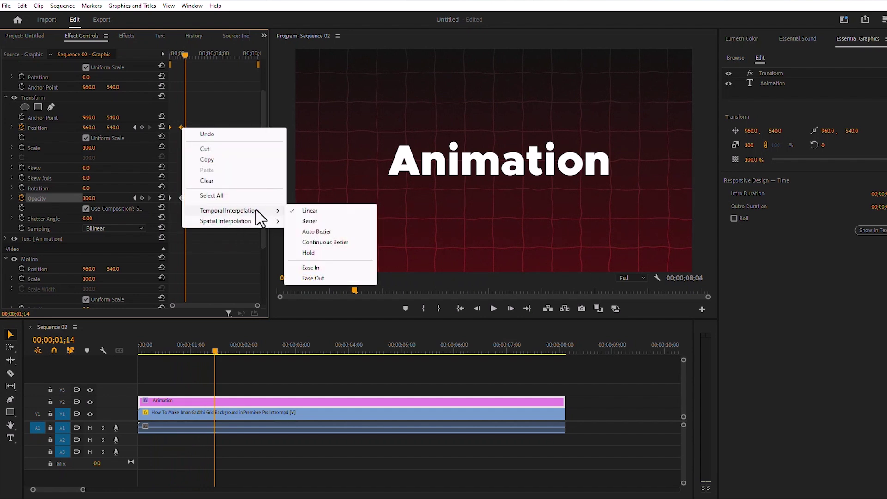
click(354, 265)
right_click(180, 127)
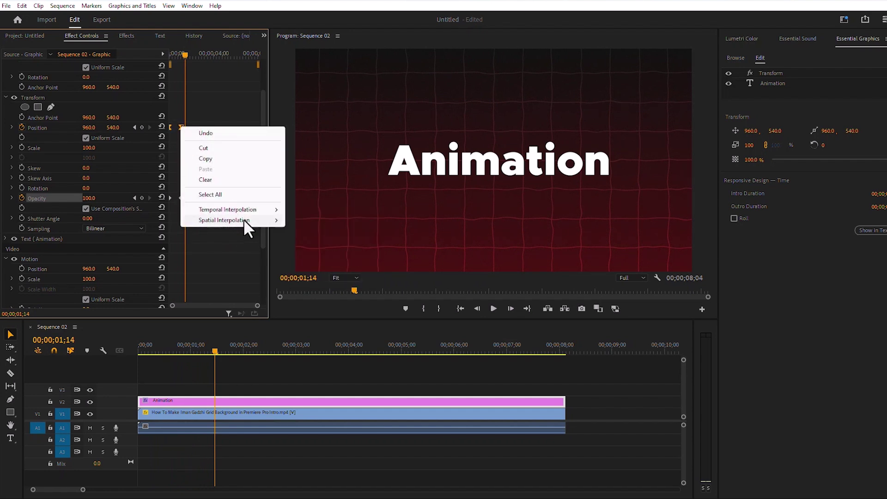
mouse_move(246, 208)
click(317, 274)
Apply eased temporal interpolation to the Opacity end keyframe.
click(181, 197)
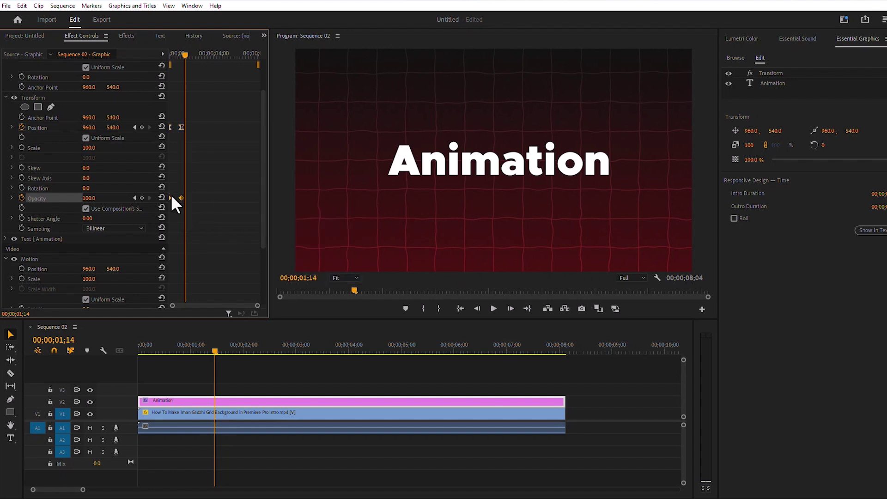
right_click(182, 198)
click(236, 349)
right_click(185, 198)
click(232, 348)
Drag the Position velocity handle left so the slide starts fast and settles slowly.
drag(252, 307, 230, 306)
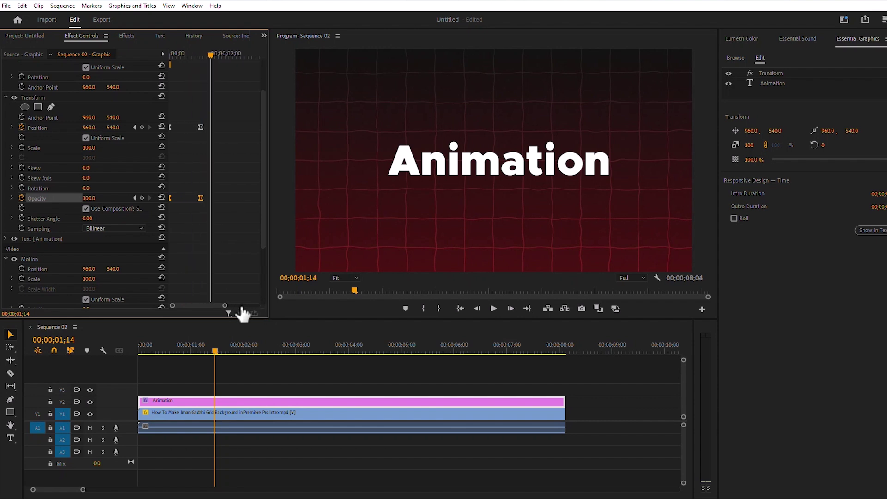
click(11, 128)
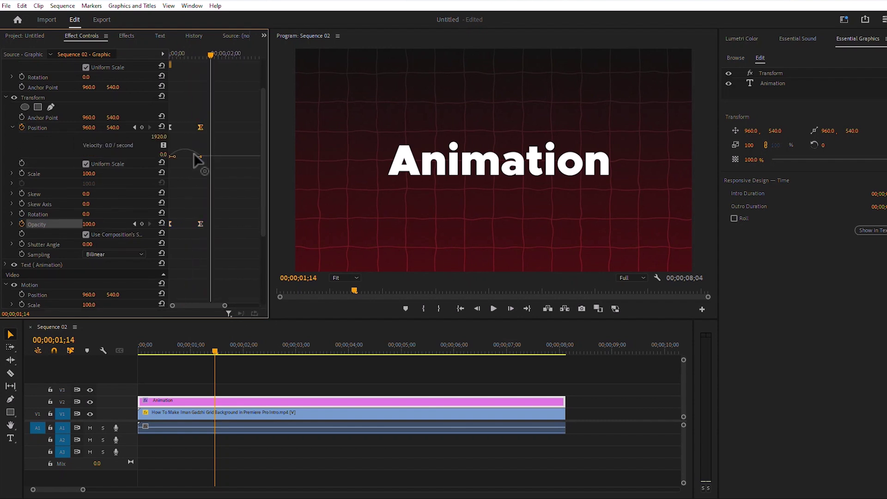
drag(189, 157, 182, 156)
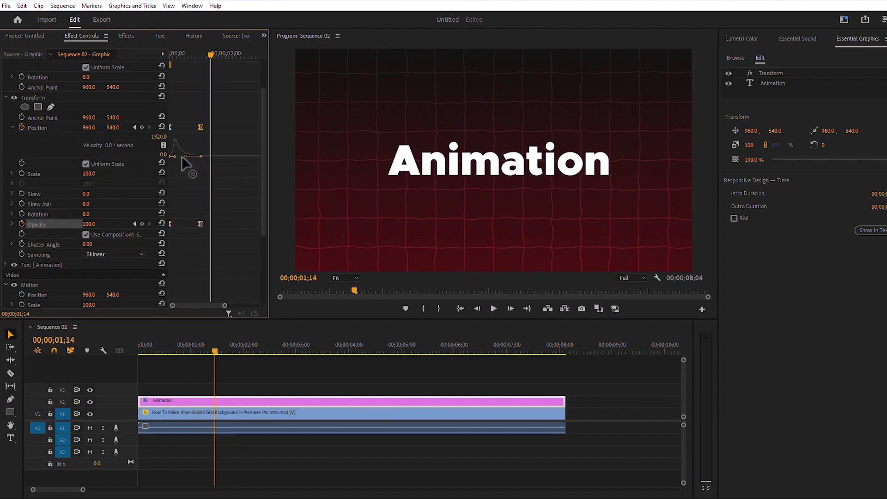
Reshape the Opacity velocity curve to peak at 325.4 per second, then play it back.
click(199, 224)
click(11, 223)
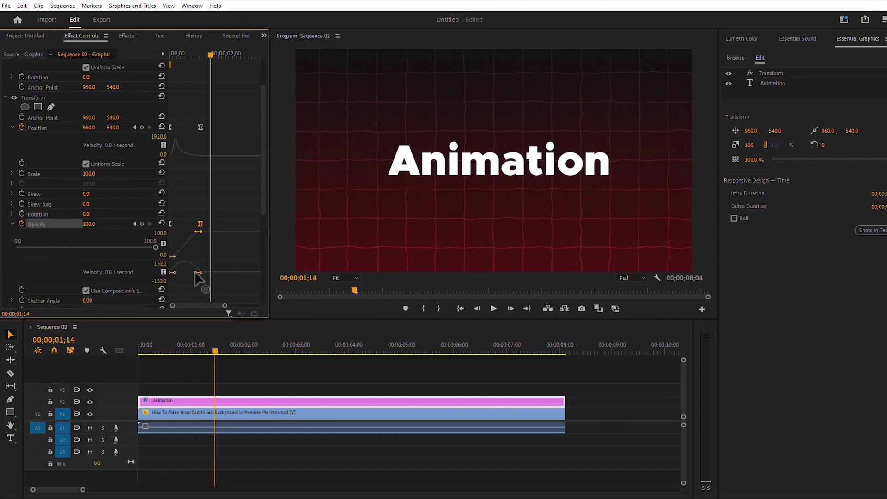
drag(195, 270, 184, 271)
drag(210, 53, 160, 59)
key(space)
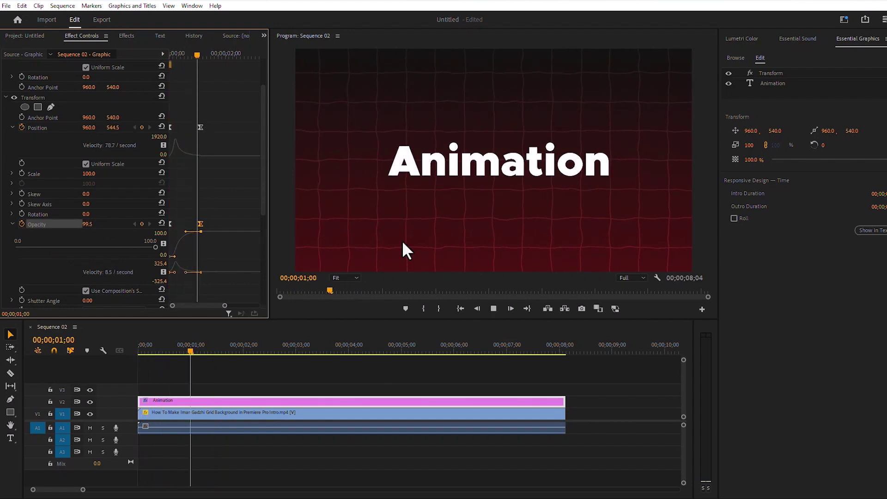
key(space)
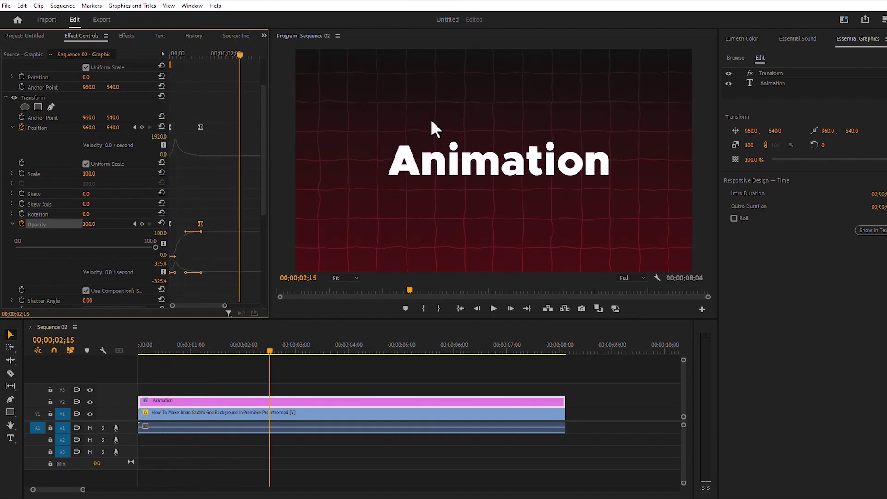
Nest the Animation clip, accepting the default name 'Nested Sequence 02'.
right_click(294, 401)
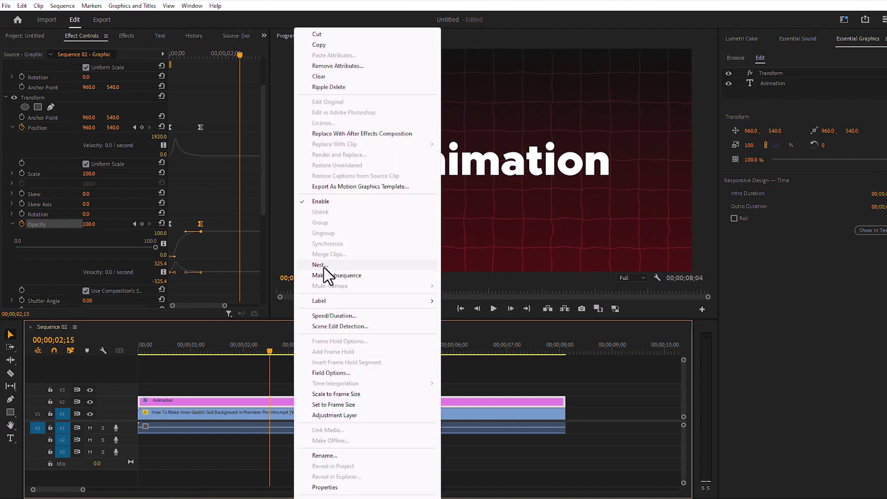
click(323, 266)
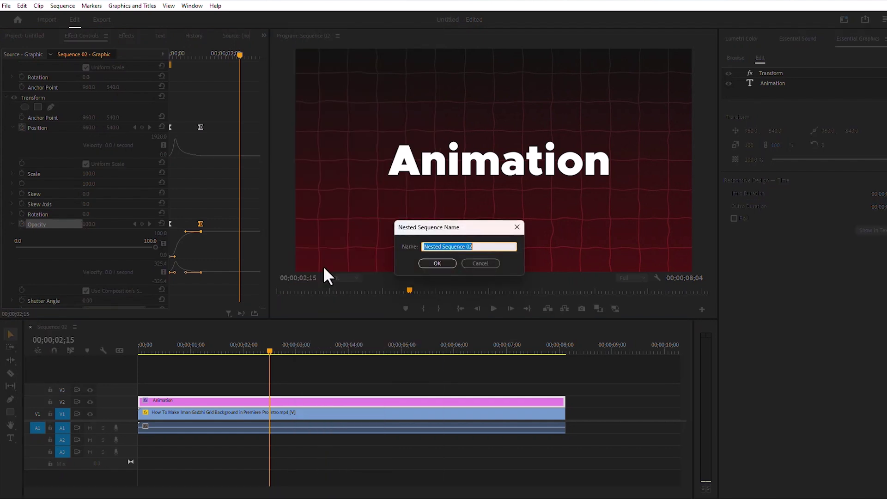
click(440, 265)
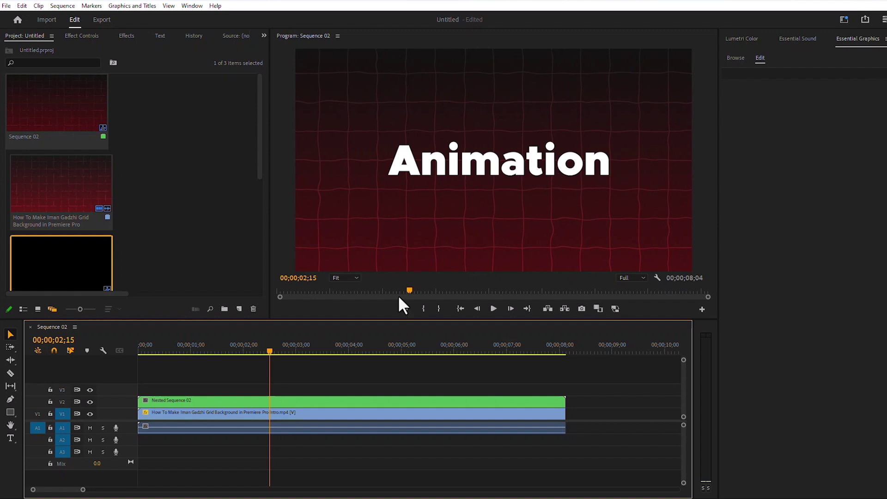
Alt-drag copies of the nested clip upward until tracks V2 through V10 each hold one.
click(177, 402)
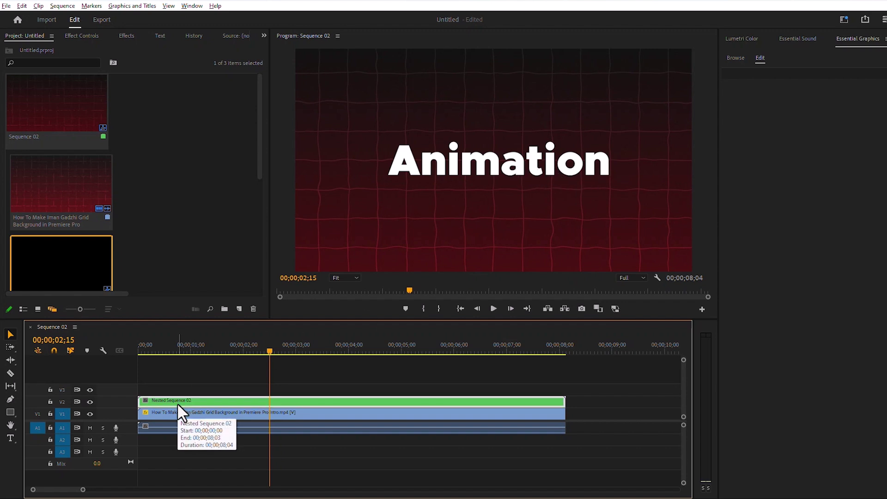
drag(177, 403, 192, 369)
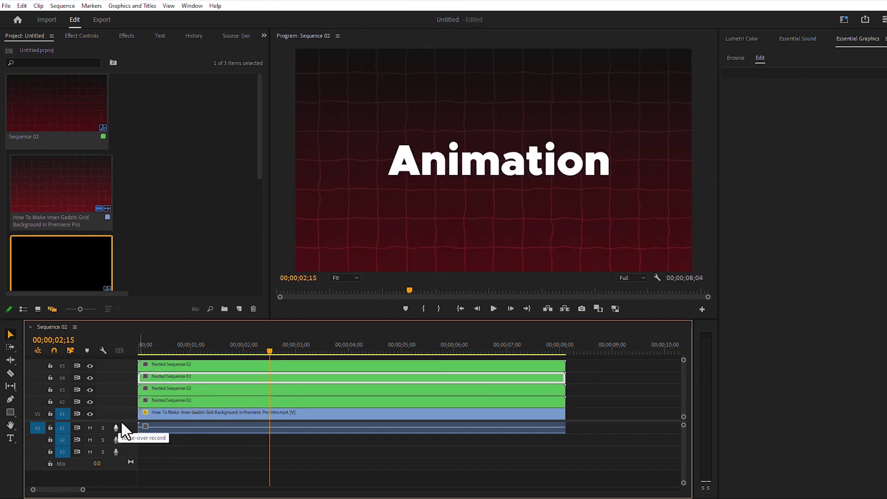
drag(121, 422, 121, 437)
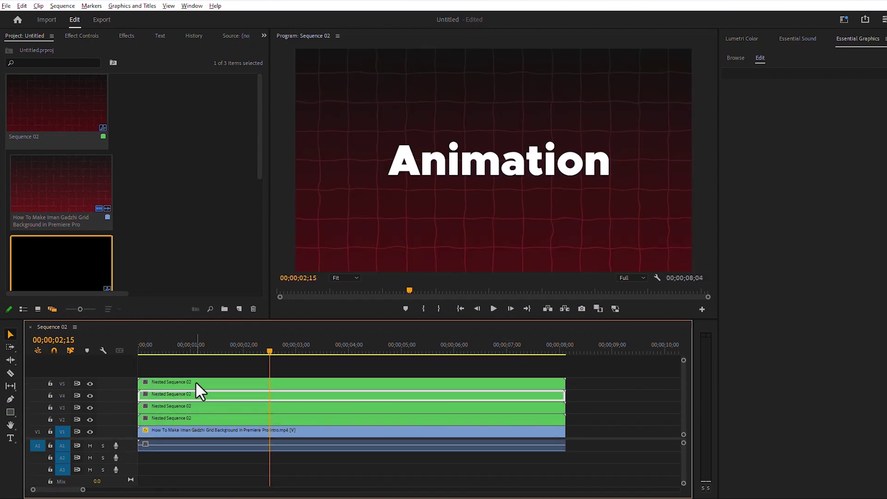
drag(195, 381, 194, 367)
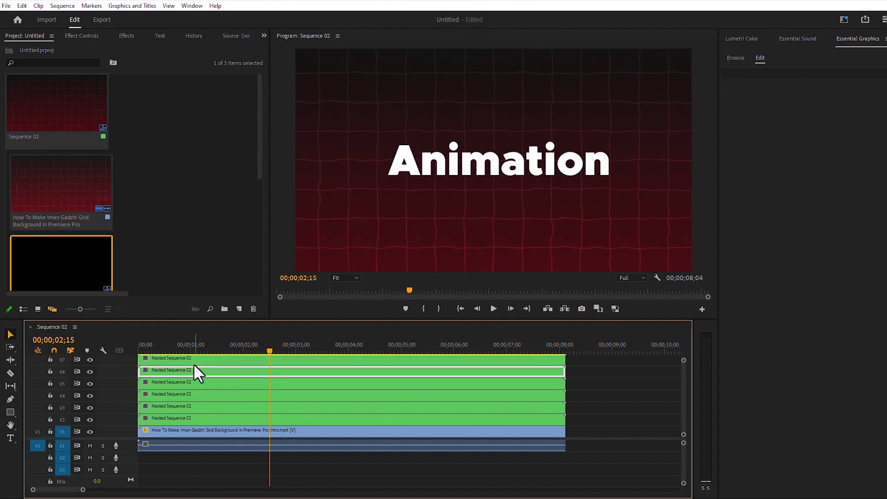
drag(326, 319, 321, 260)
drag(204, 336, 204, 305)
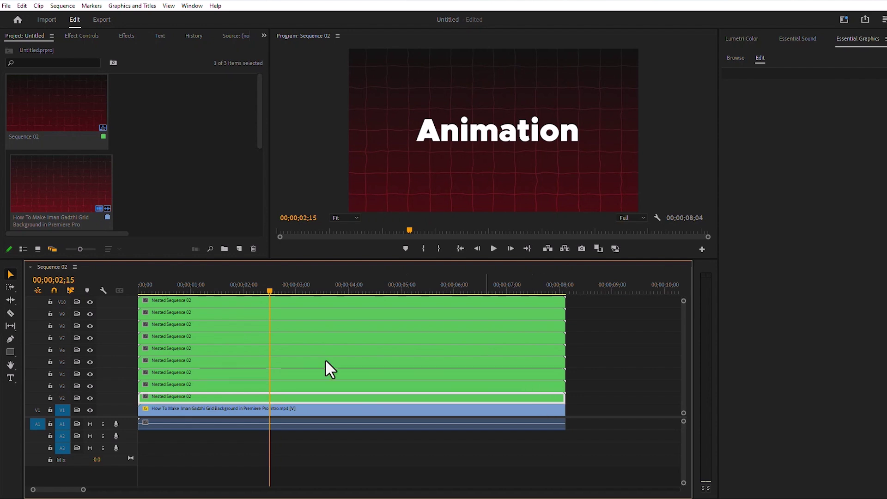
drag(269, 292, 202, 294)
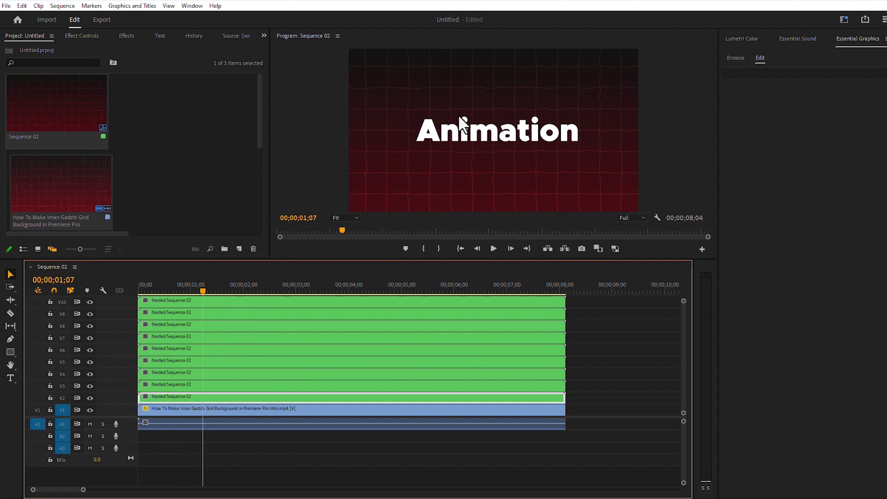
Search effects for 'crop' and drag Crop onto all nine selected nested clips.
click(126, 35)
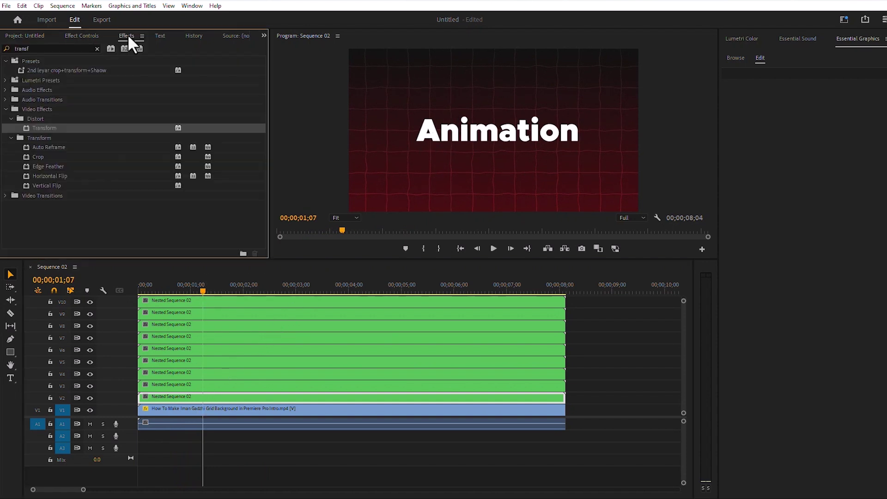
click(96, 48)
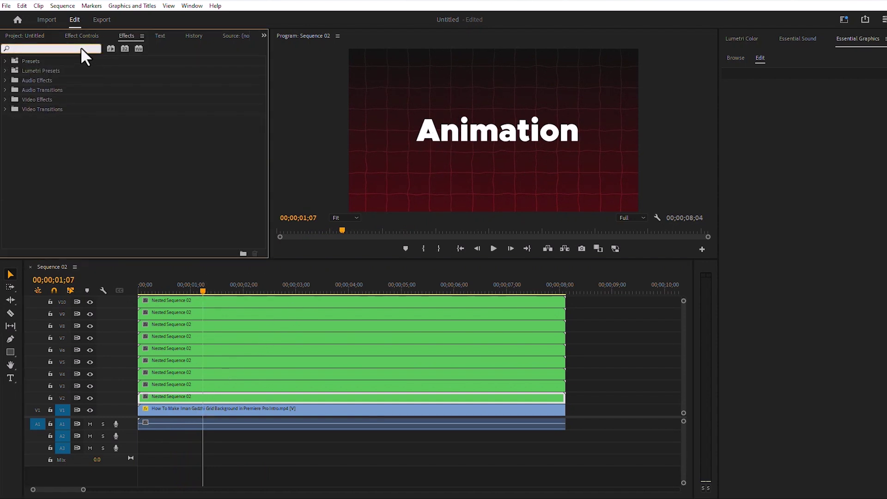
text(crop)
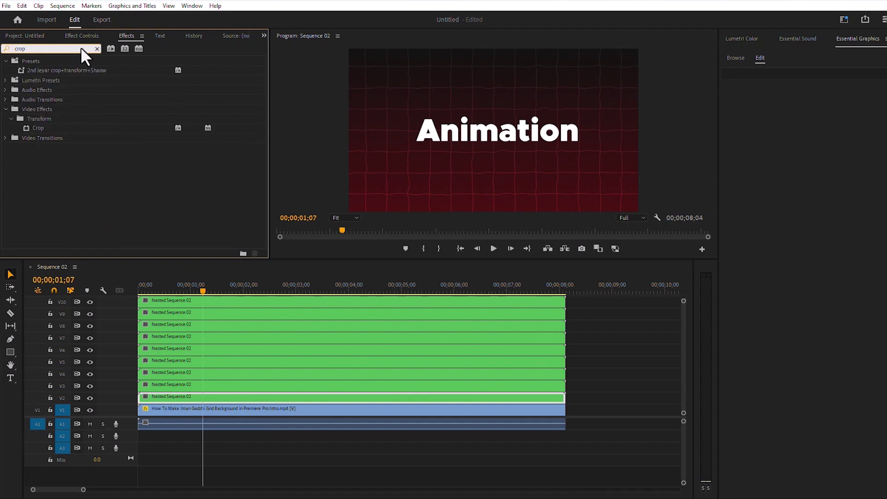
click(35, 128)
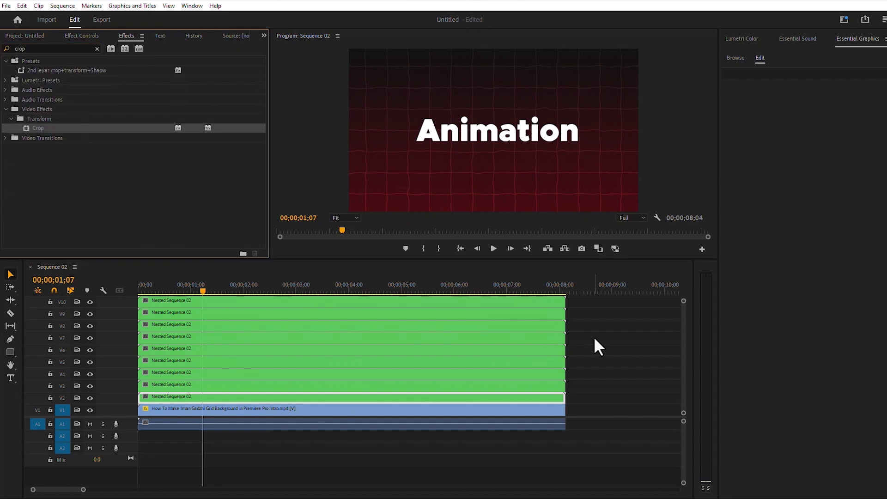
click(588, 301)
drag(586, 298, 418, 402)
drag(37, 128, 227, 351)
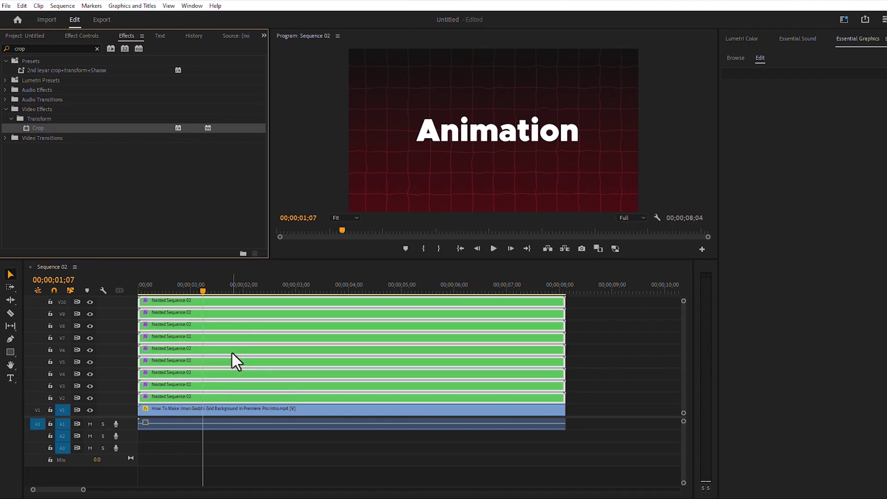
Select only the bottom nested clip on V2 and move to about one second.
click(586, 347)
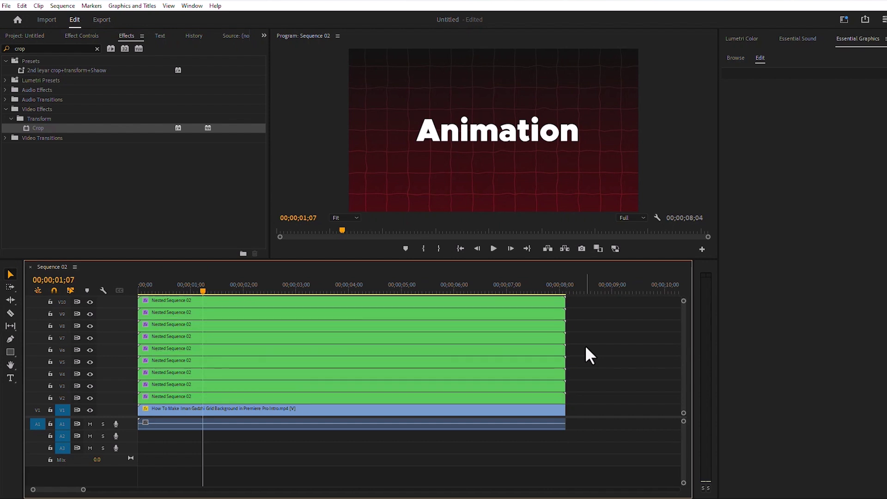
click(190, 398)
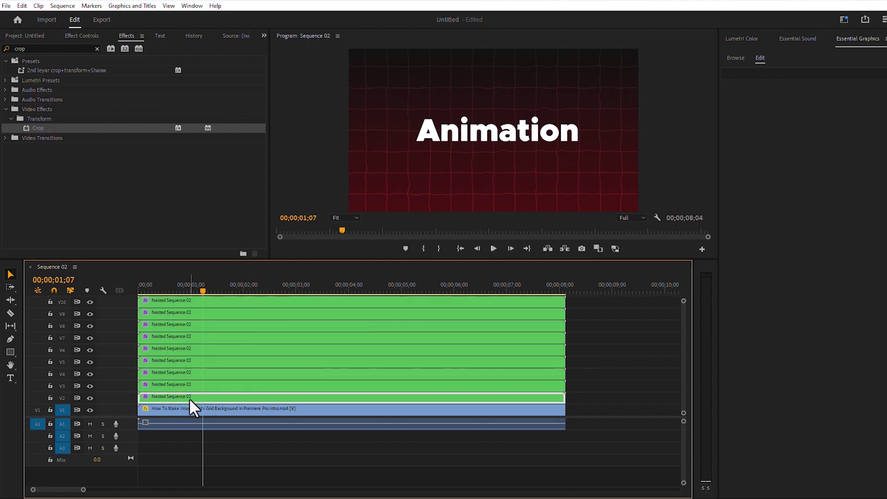
mouse_move(203, 288)
mouse_down()
mouse_move(180, 288)
mouse_move(197, 287)
mouse_up()
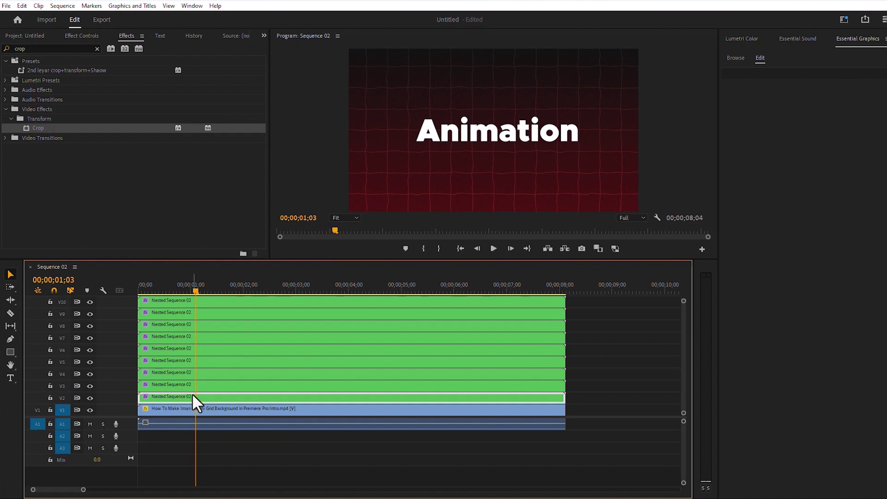
Crop the V2 title copy to a strip around the A (Left 22.6%, Right 68.2%).
click(82, 36)
scroll(103, 119, down, 1)
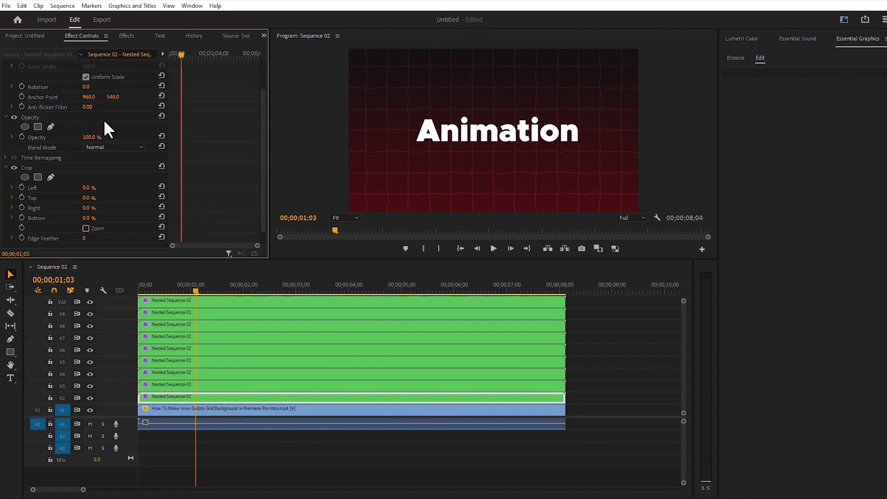
scroll(103, 119, down, 1)
click(29, 153)
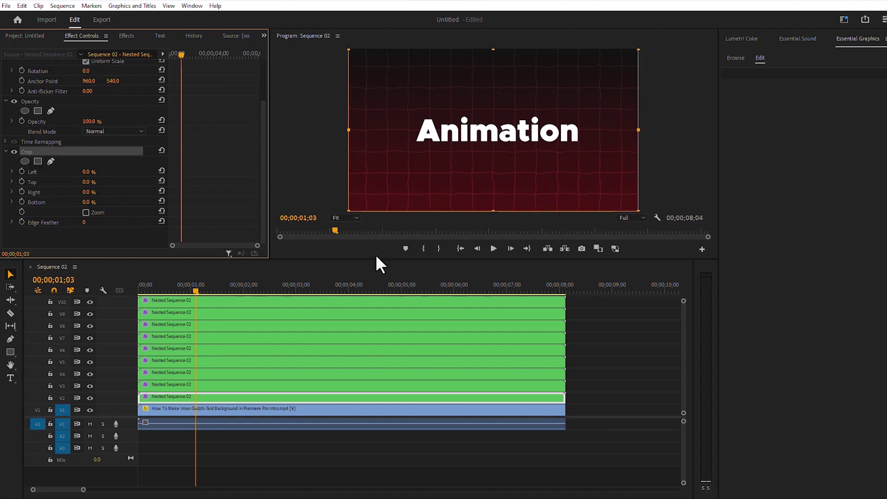
mouse_move(376, 260)
mouse_down()
mouse_move(377, 271)
mouse_move(380, 262)
mouse_up()
drag(347, 129, 412, 130)
drag(635, 130, 441, 131)
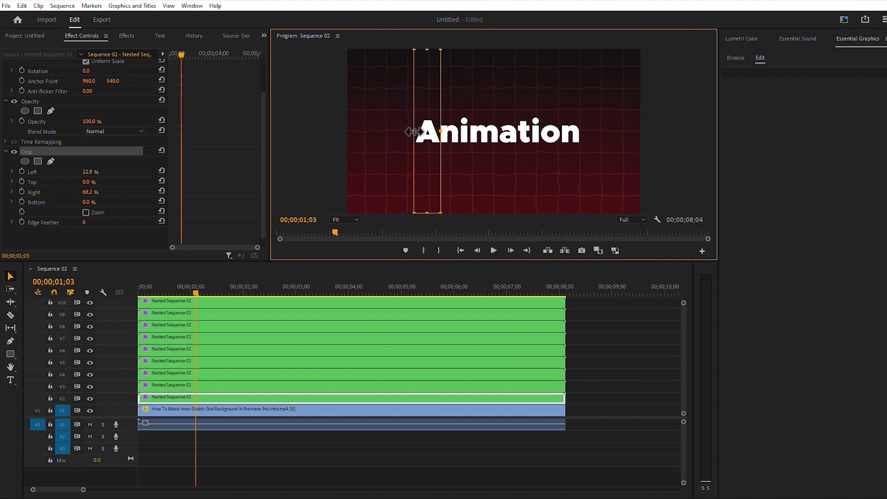
click(199, 386)
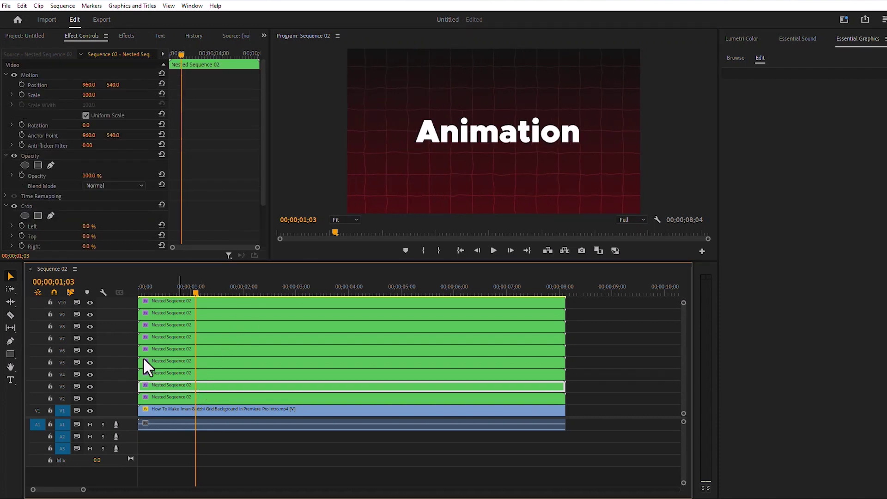
Crop the V3 title copy to a narrow strip isolating the letter n.
click(29, 205)
click(359, 126)
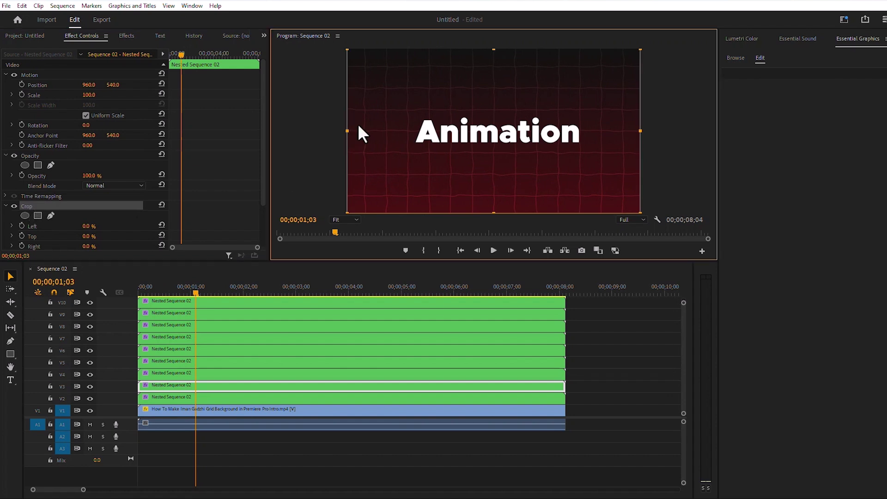
drag(424, 121, 442, 126)
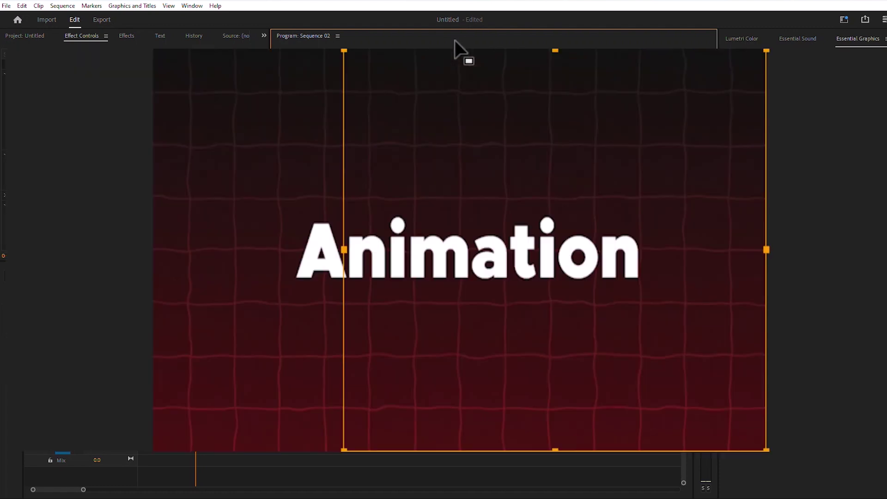
drag(324, 247, 329, 248)
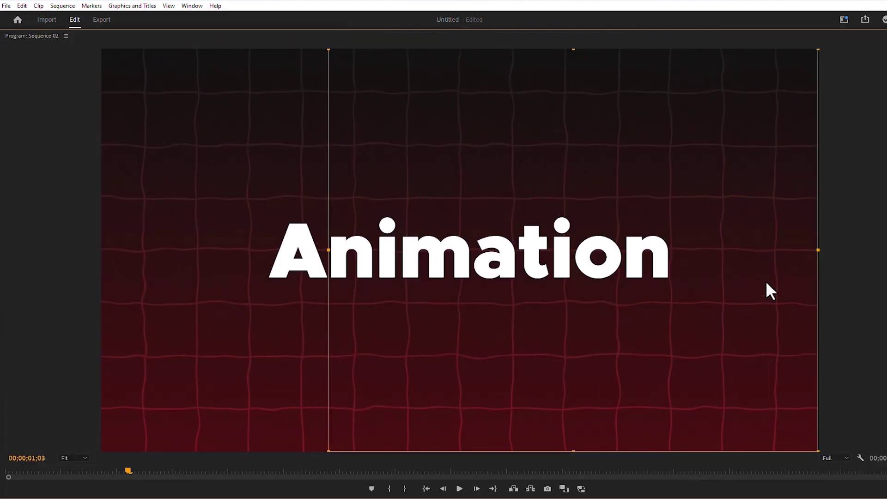
drag(819, 250, 377, 252)
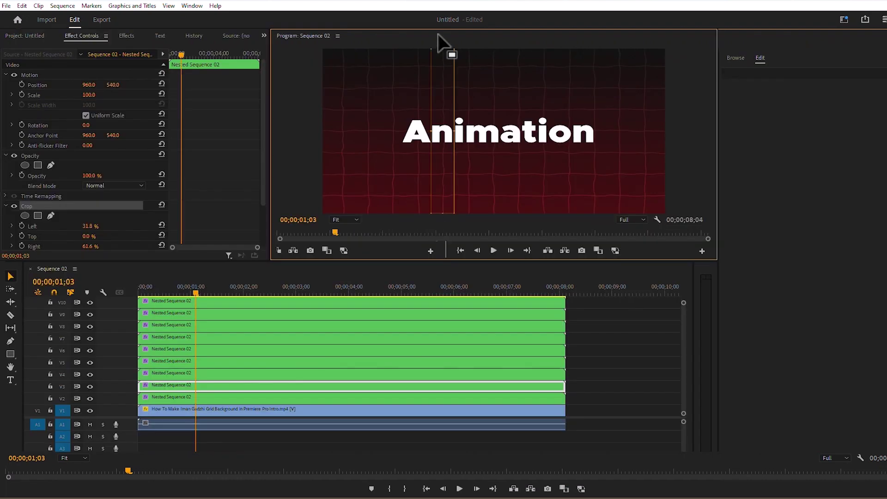
Crop the next title layer down to a strip around its single letter.
click(27, 206)
key(grave)
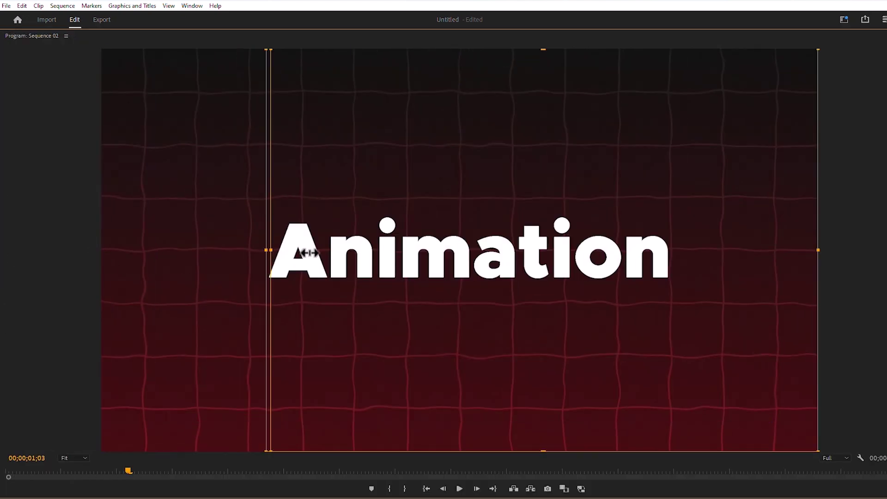
key(grave)
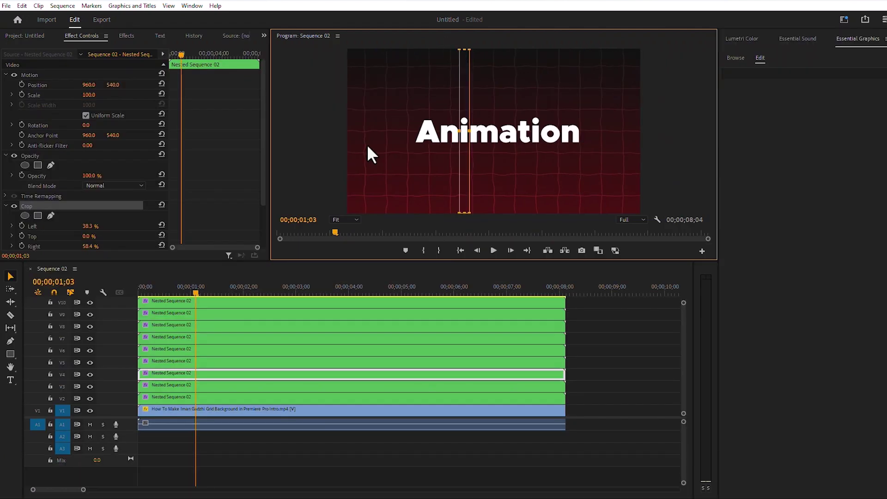
click(29, 206)
key(grave)
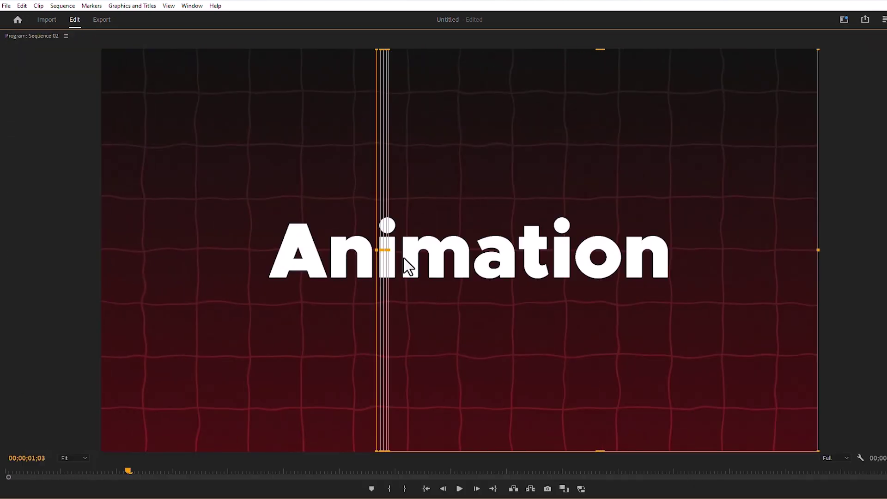
drag(406, 263, 400, 263)
drag(818, 249, 472, 237)
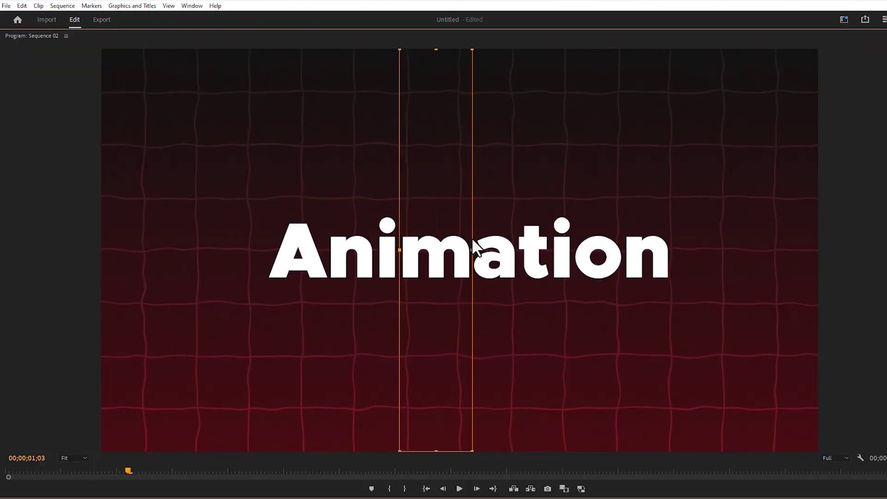
key(grave)
Crop the next layer to a strip isolating the second a.
click(231, 349)
key(grave)
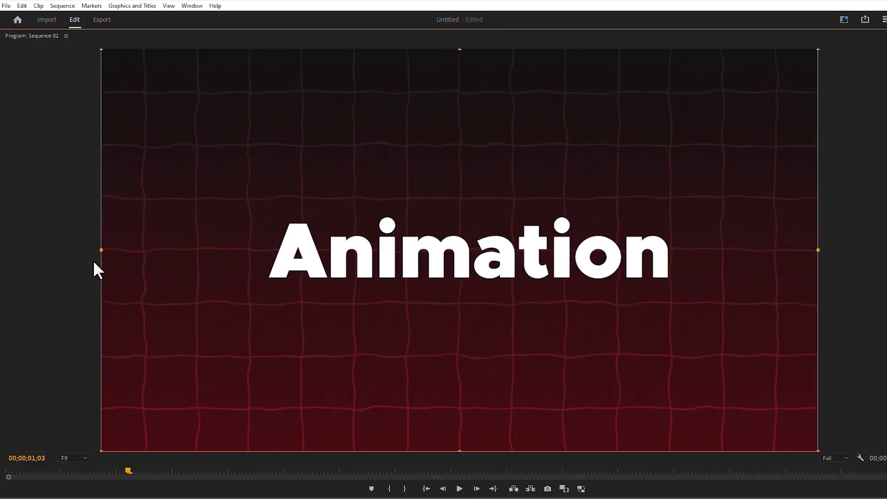
drag(97, 259, 471, 252)
drag(815, 253, 516, 242)
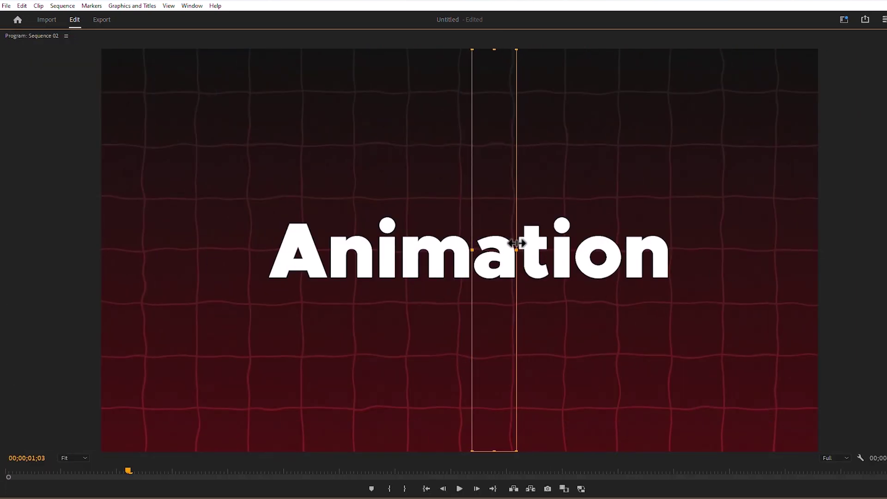
key(grave)
Crop the next layer to a strip isolating the t.
click(184, 336)
click(24, 204)
key(grave)
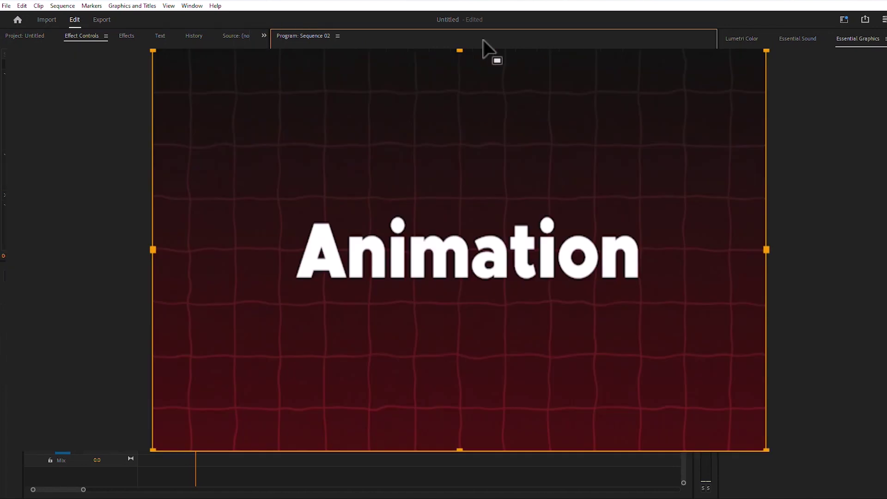
drag(102, 250, 515, 238)
drag(816, 250, 548, 242)
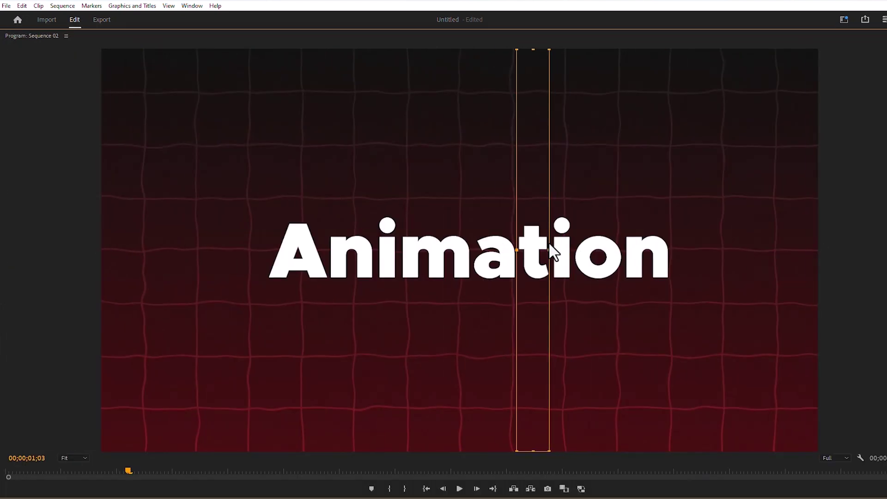
key(grave)
Crop the next layer to a strip isolating the second i.
click(184, 325)
click(25, 206)
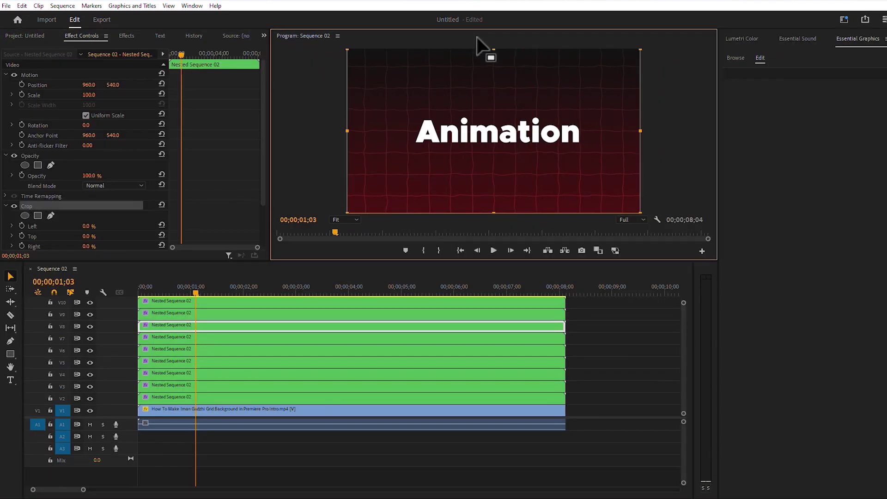
key(grave)
drag(101, 250, 560, 248)
drag(816, 249, 572, 237)
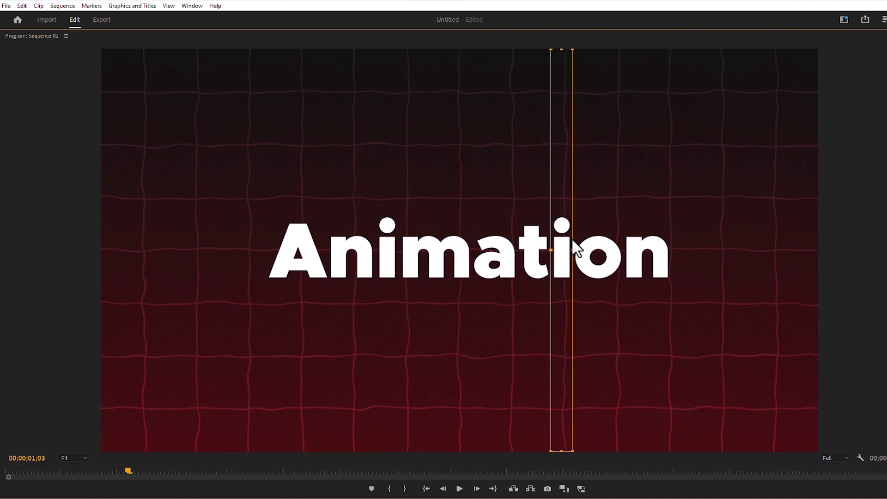
key(grave)
Crop the next layer to a strip isolating the o.
click(205, 319)
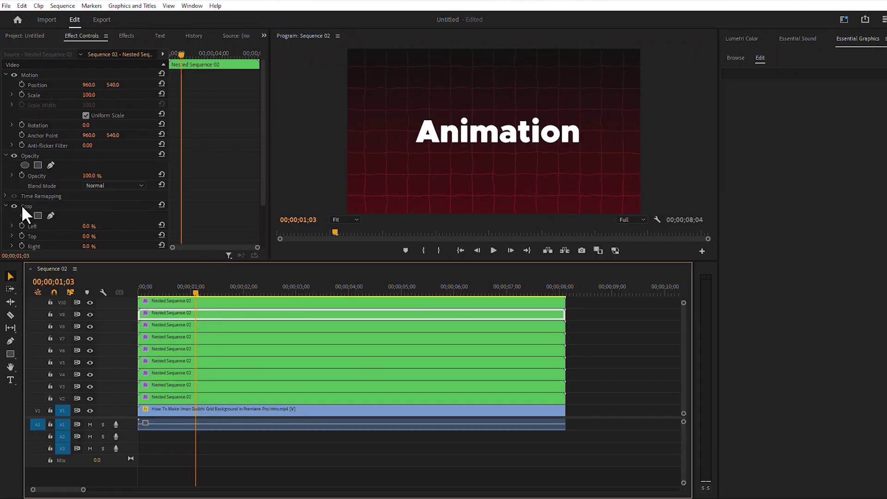
click(23, 206)
key(grave)
drag(101, 250, 572, 250)
drag(818, 249, 629, 252)
key(grave)
Crop the V10 layer to the final n (Left 72.9%, Right 20.3%) and rewind.
click(26, 206)
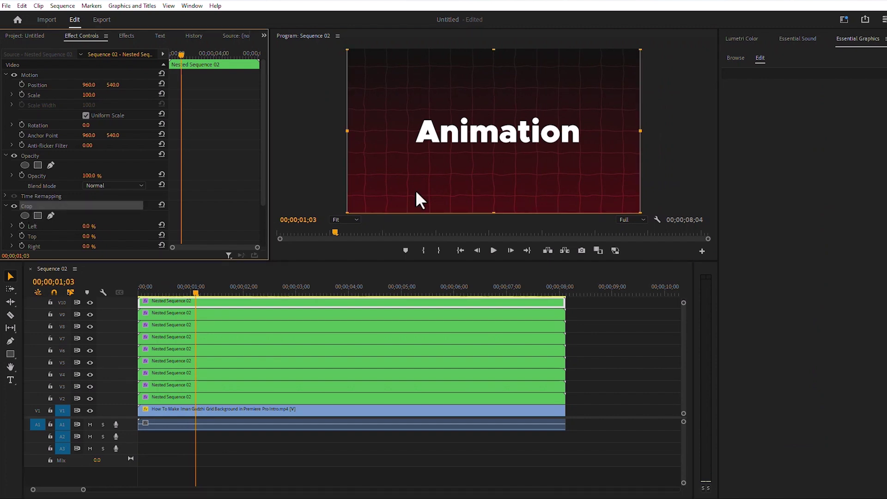
key(grave)
drag(103, 252, 624, 275)
drag(817, 250, 672, 249)
key(grave)
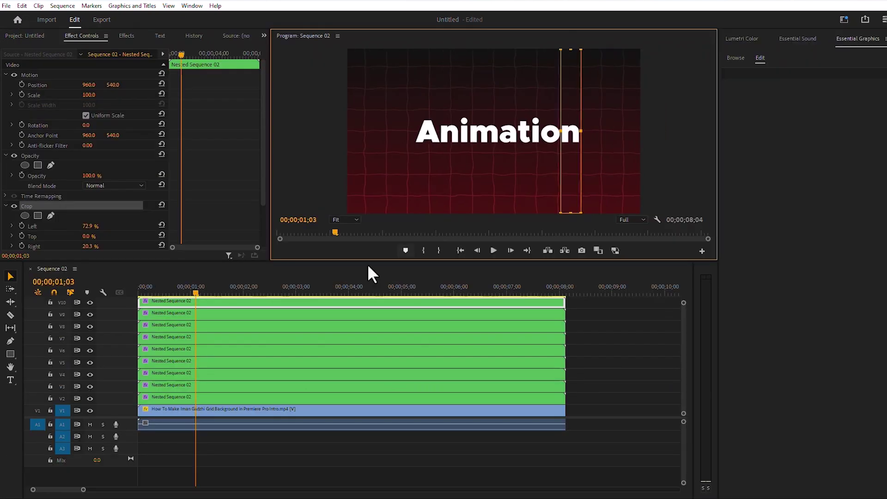
click(616, 326)
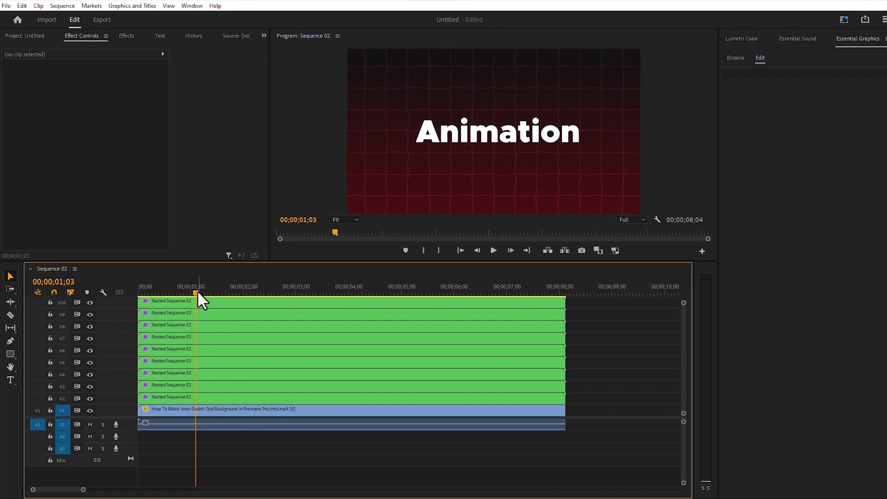
drag(197, 290, 134, 289)
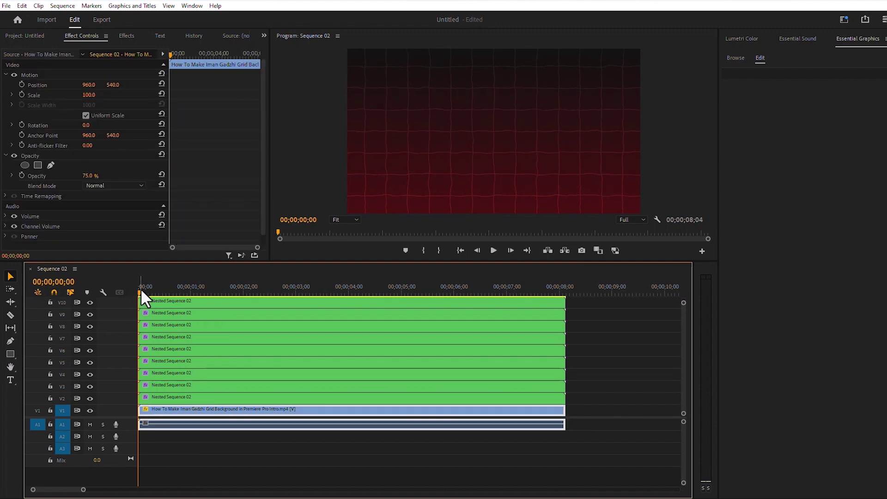
Stagger the V3–V10 letter layers progressively later in a staircase, then rewind to the start.
key(space)
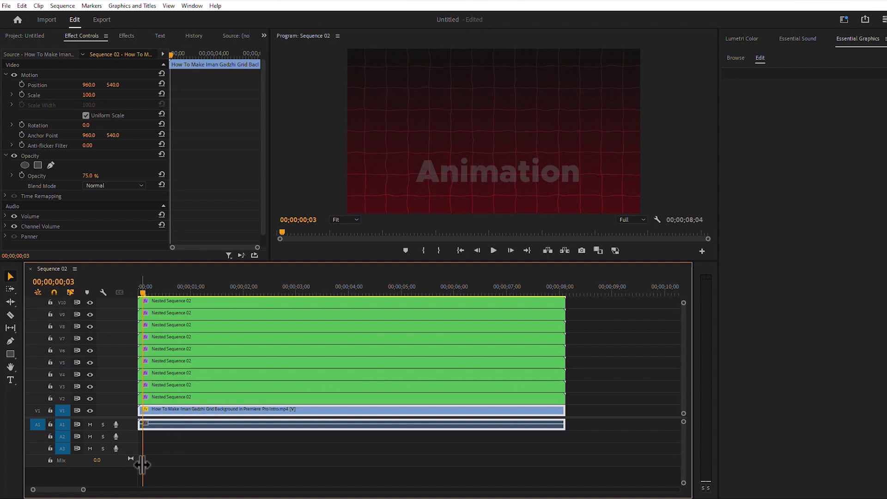
drag(154, 388, 176, 375)
drag(180, 363, 194, 365)
drag(203, 353, 239, 302)
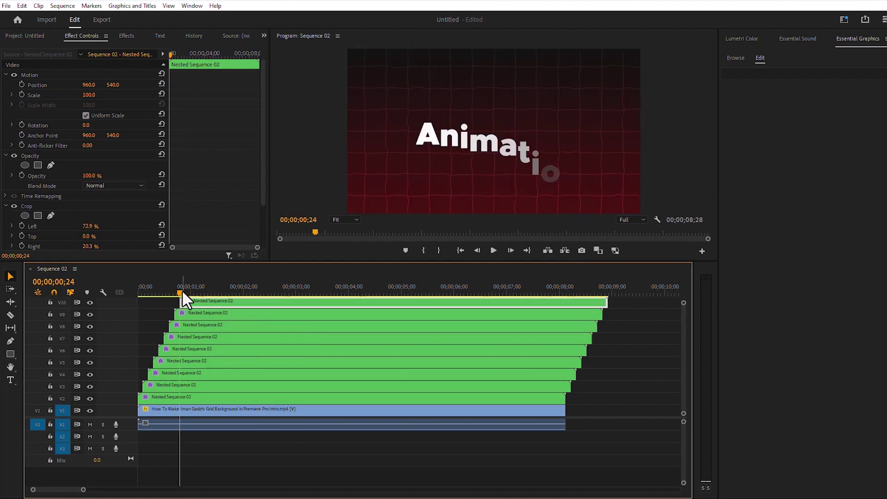
drag(182, 290, 125, 297)
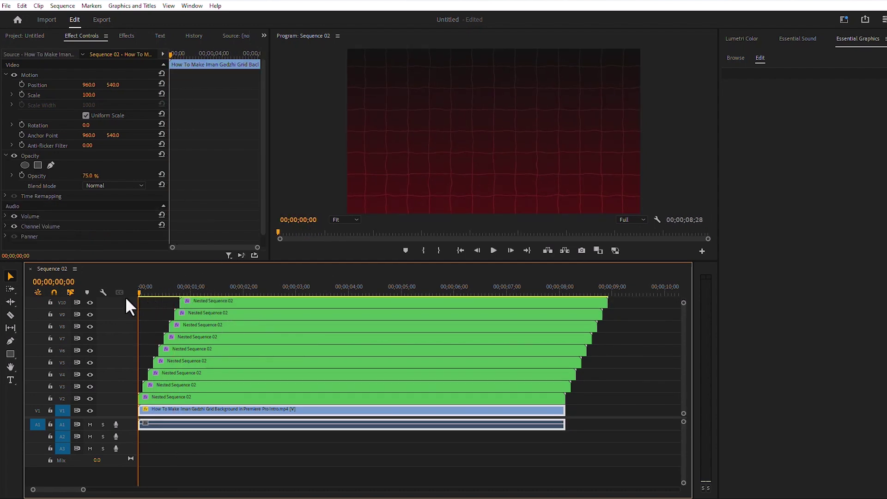
click(494, 250)
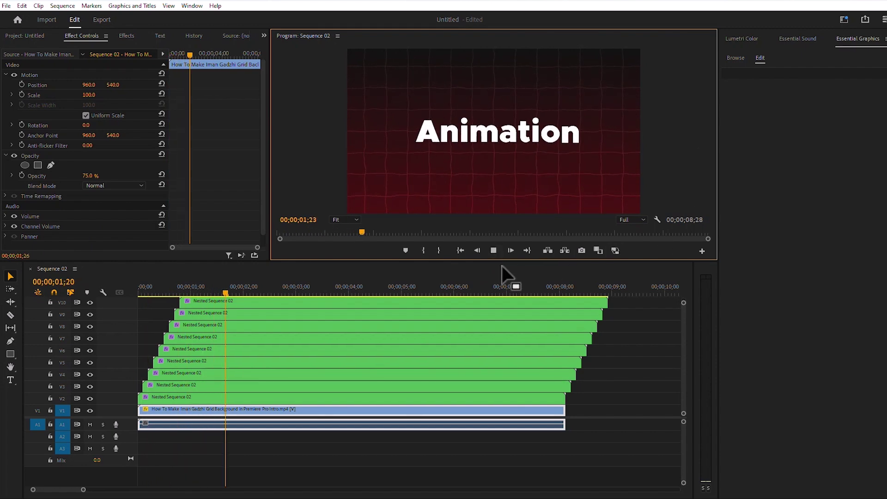
click(493, 250)
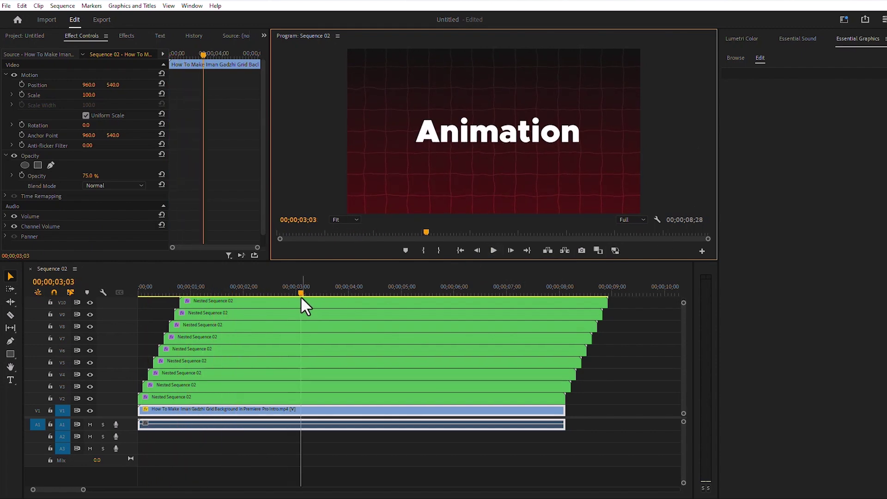